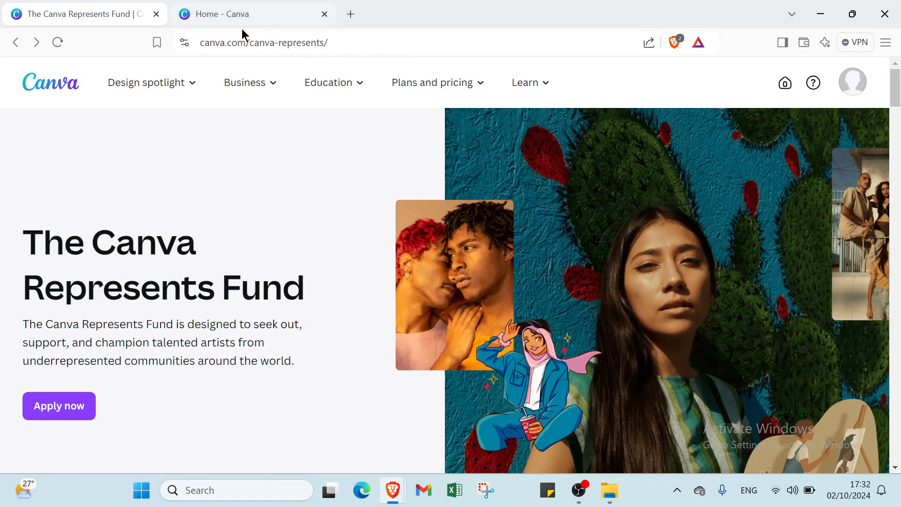
Examine the Canva Represents Fund page, including the application criteria, diversity commitments and artist collections.
scroll(358, 206, "down", 7)
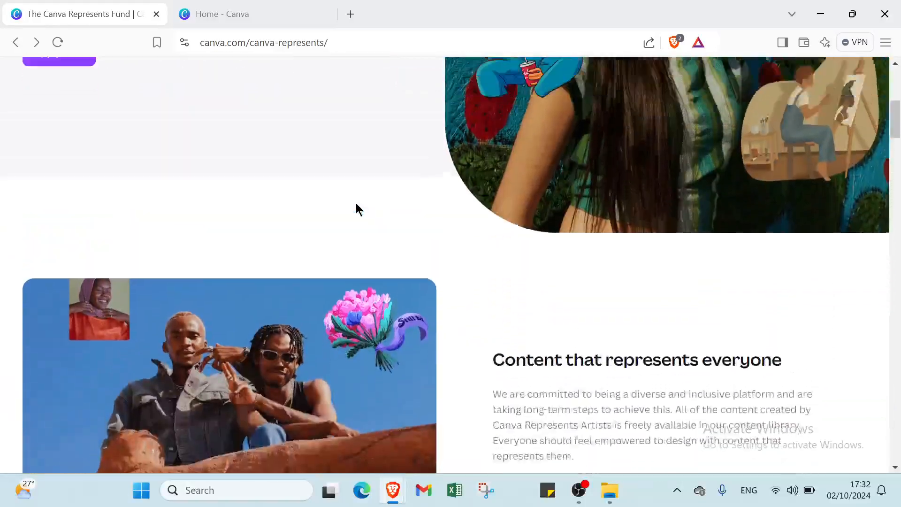
scroll(356, 202, "up", 6)
scroll(355, 201, "up", 1)
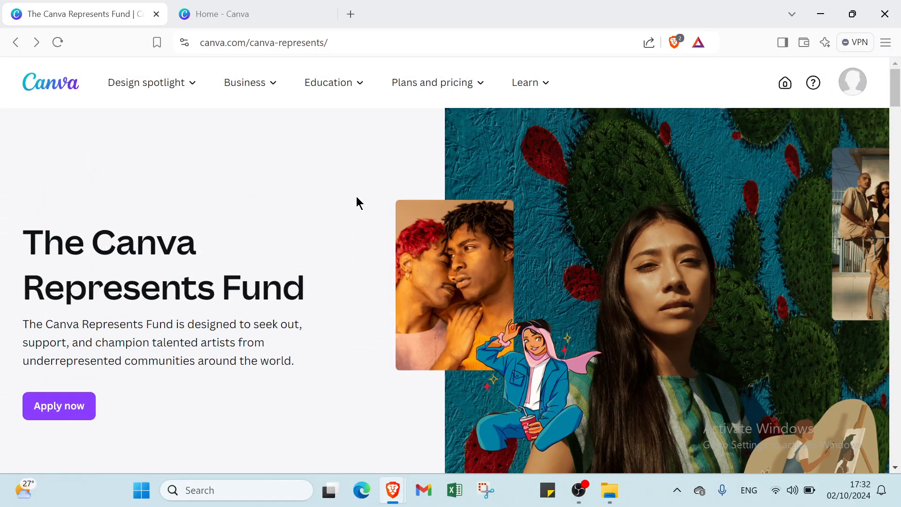
scroll(356, 197, "down", 6)
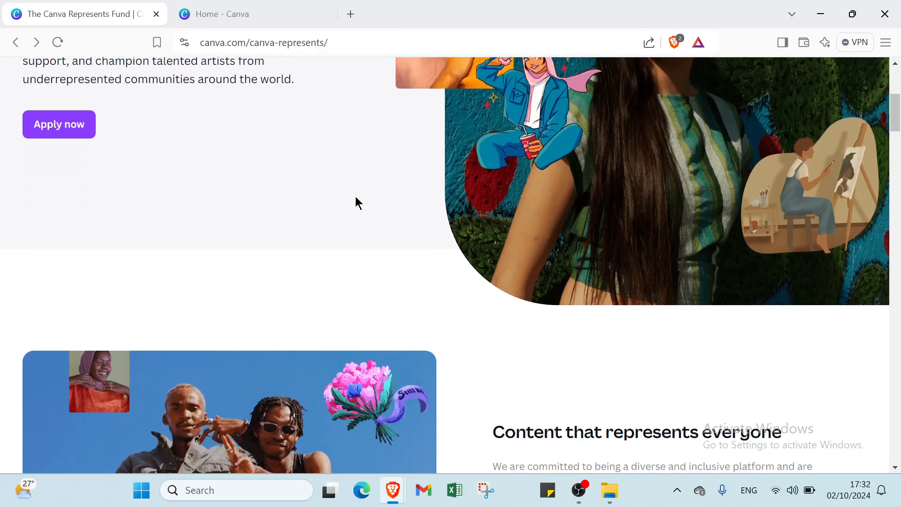
scroll(356, 196, "down", 7)
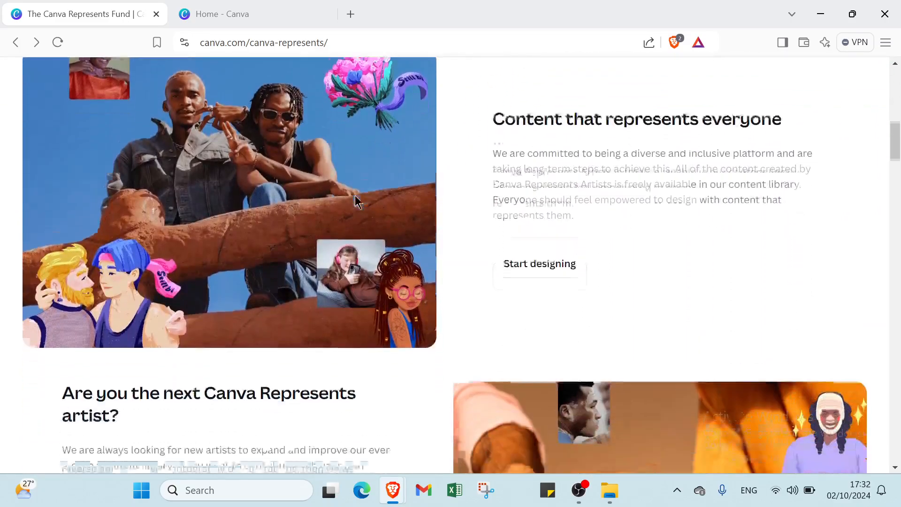
scroll(355, 197, "down", 8)
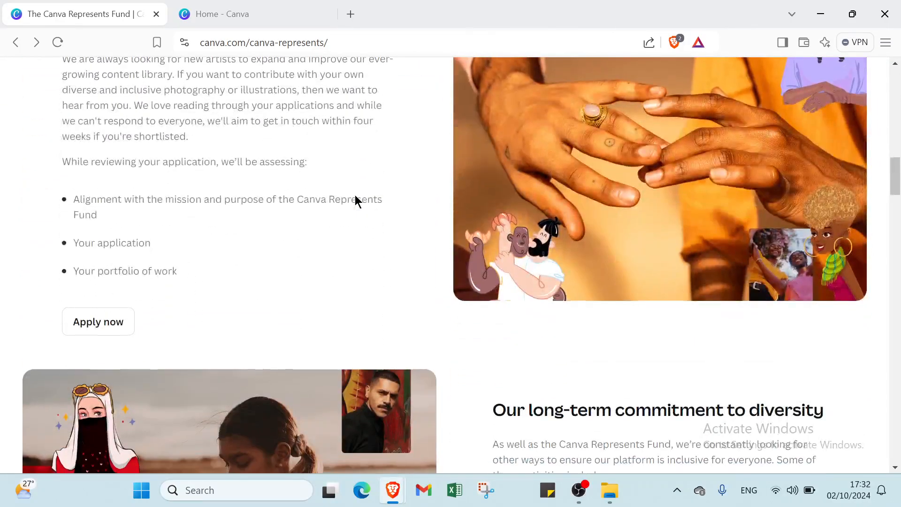
scroll(355, 201, "down", 7)
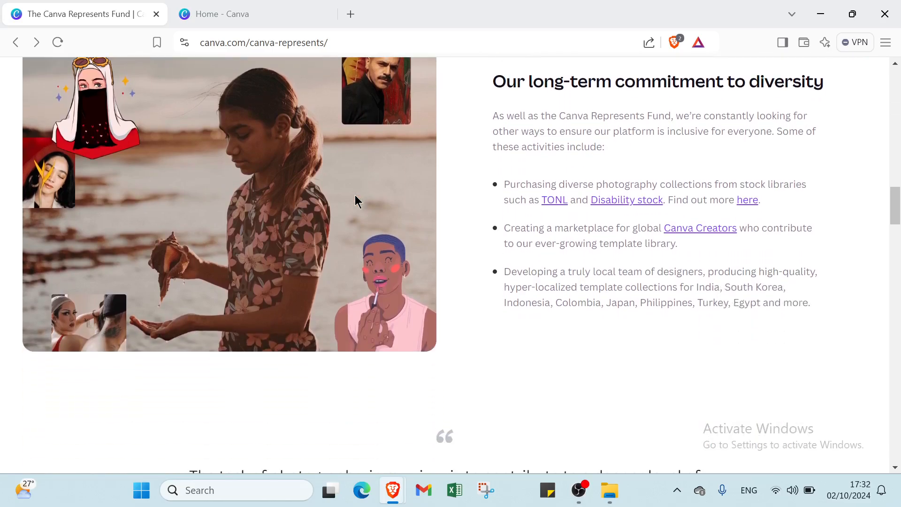
scroll(356, 201, "down", 8)
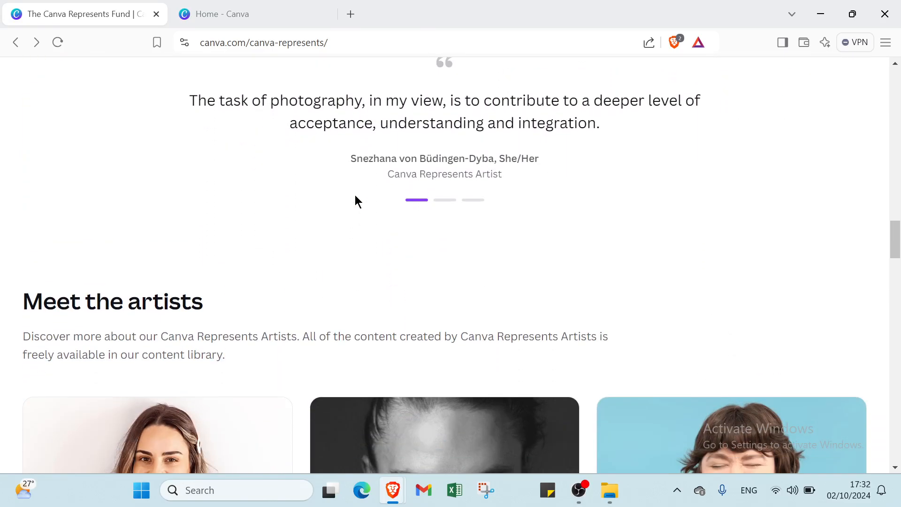
scroll(356, 201, "down", 10)
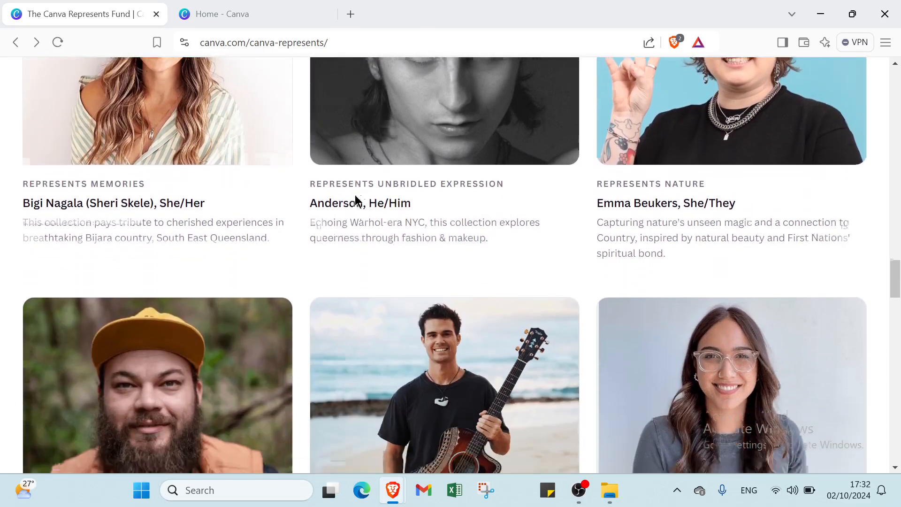
scroll(355, 201, "down", 3)
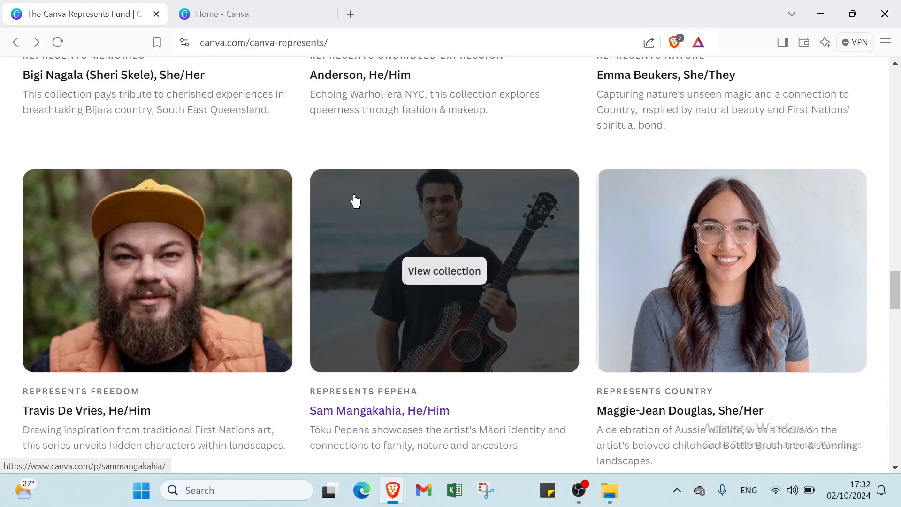
scroll(355, 201, "down", 1)
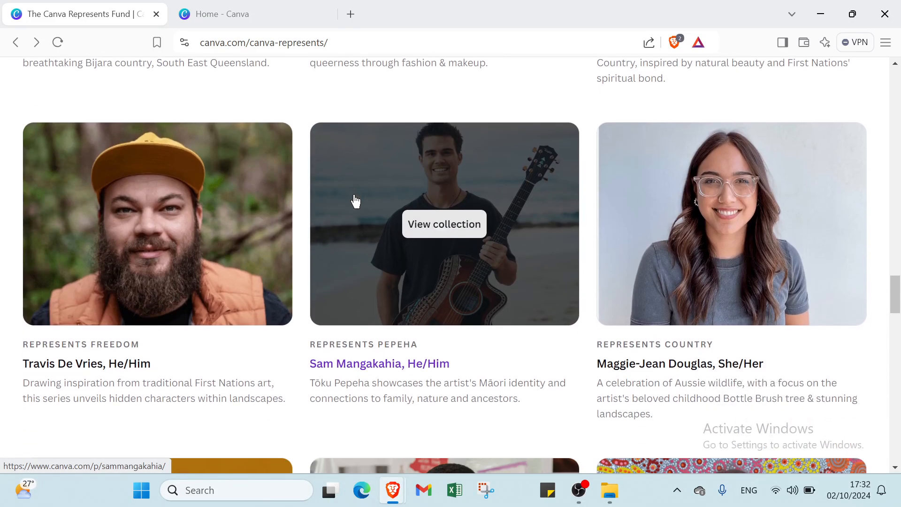
scroll(355, 201, "down", 5)
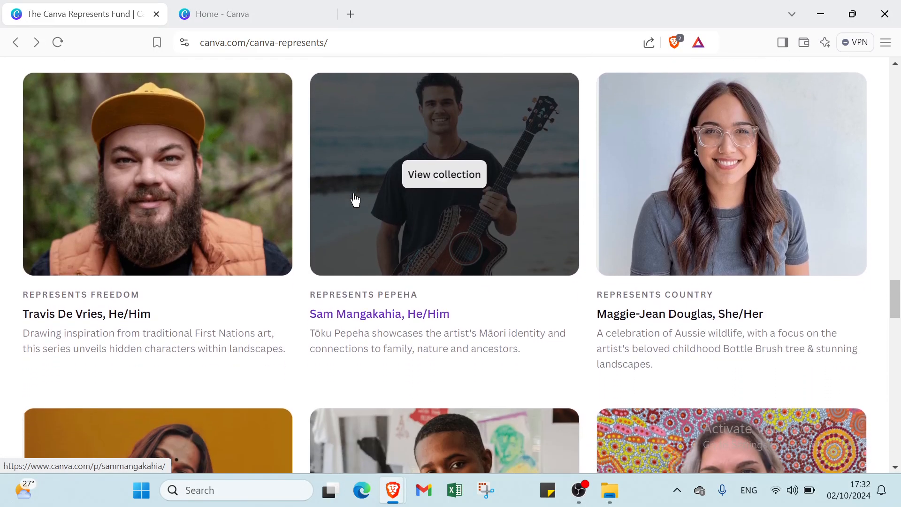
scroll(354, 200, "down", 7)
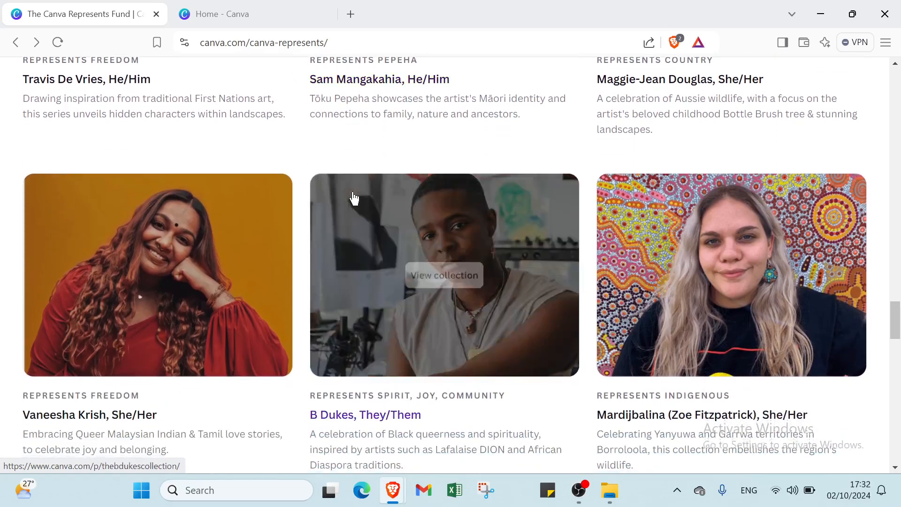
scroll(355, 200, "down", 6)
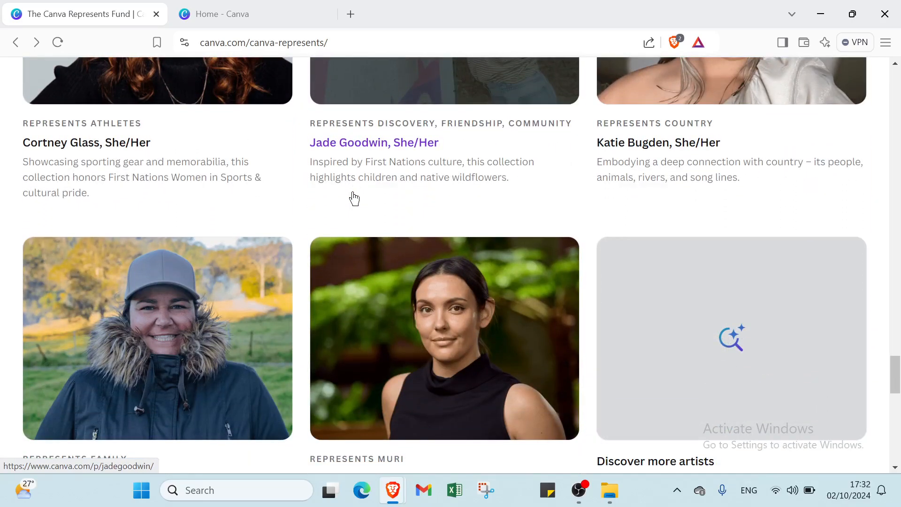
scroll(354, 199, "down", 4)
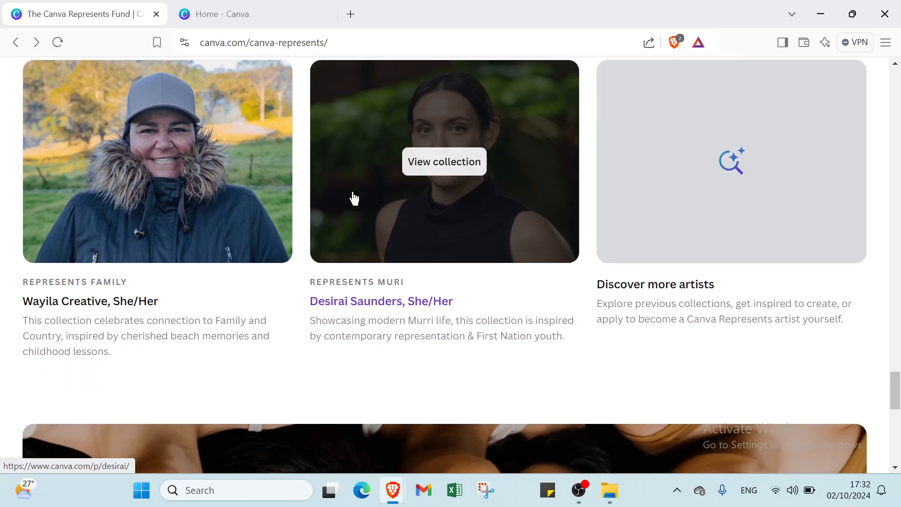
scroll(355, 199, "down", 1)
scroll(355, 199, "down", 2)
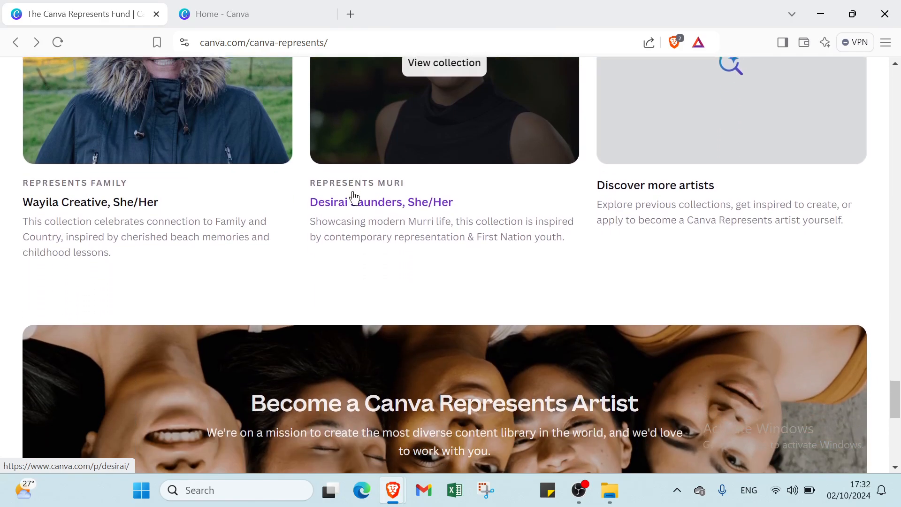
scroll(353, 194, "up", 10)
scroll(353, 195, "up", 20)
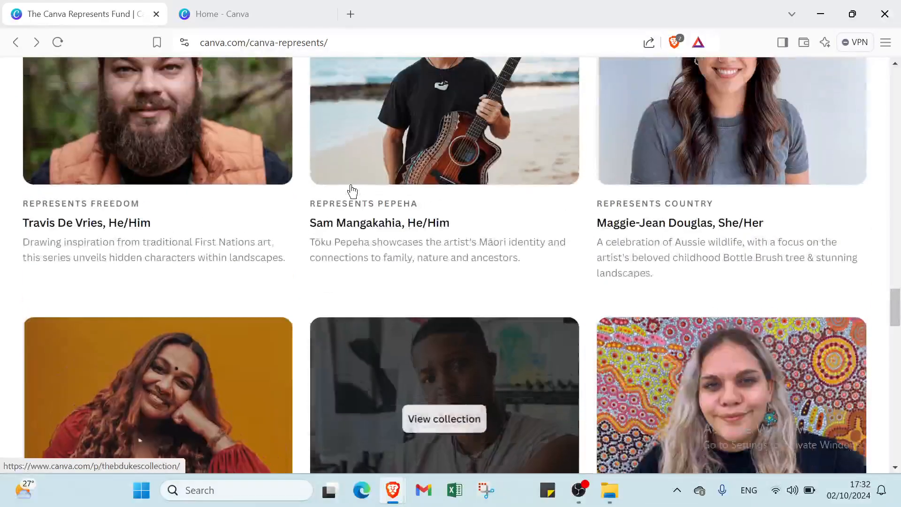
scroll(350, 183, "up", 20)
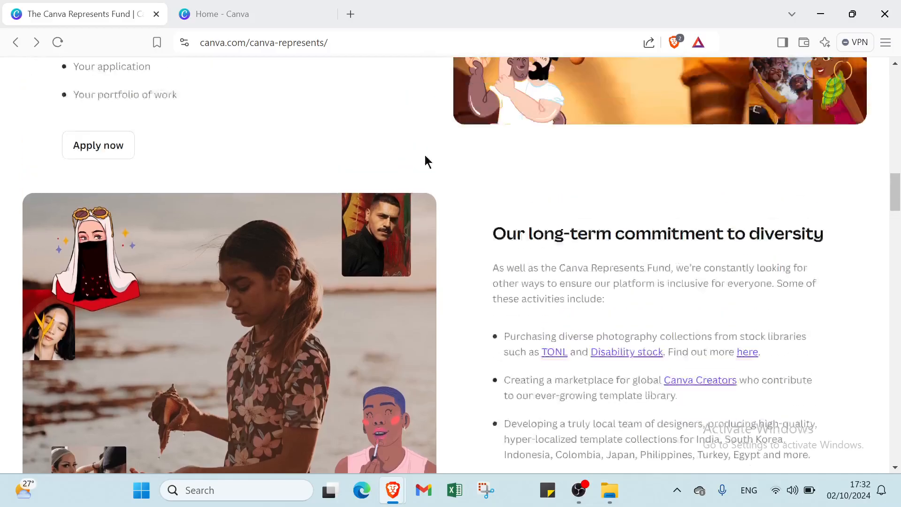
scroll(516, 160, "up", 5)
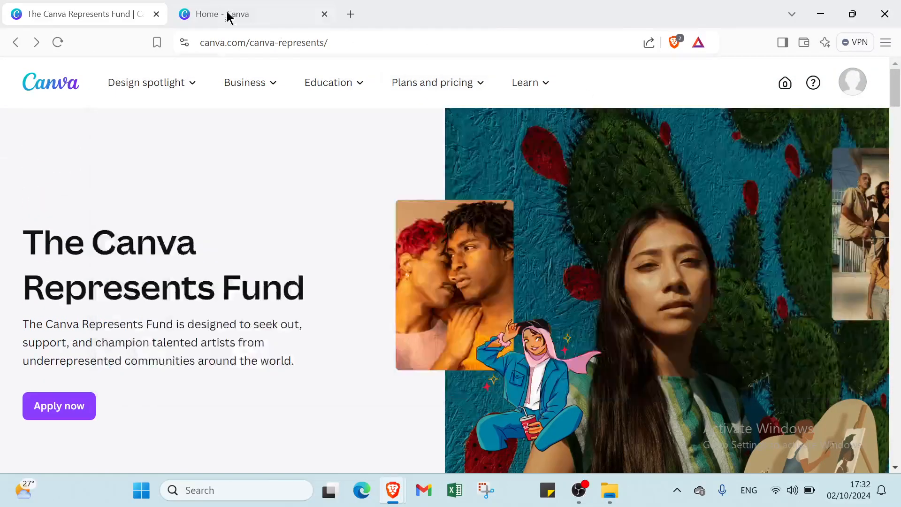
Switch to the Canva home page and search Canva Templates for the recent query "short videos youtube".
left_click(222, 6)
scroll(245, 211, "down", 3)
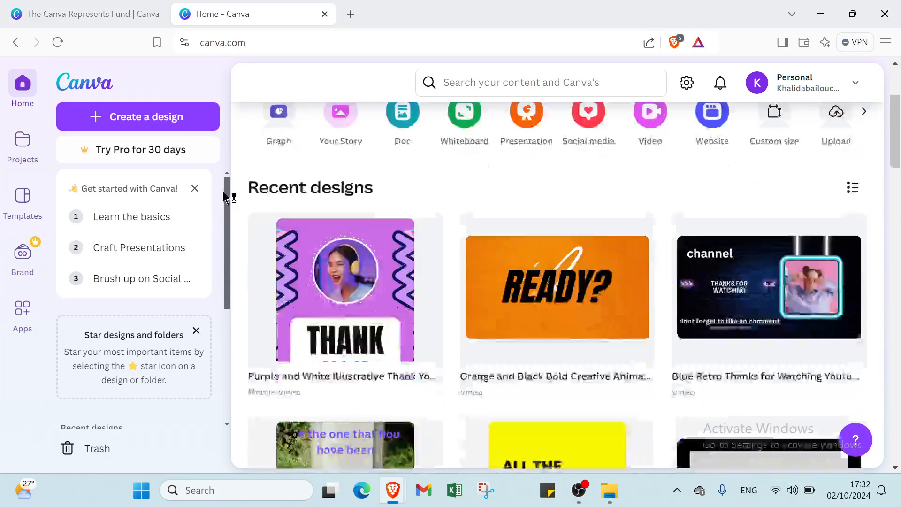
scroll(223, 192, "up", 3)
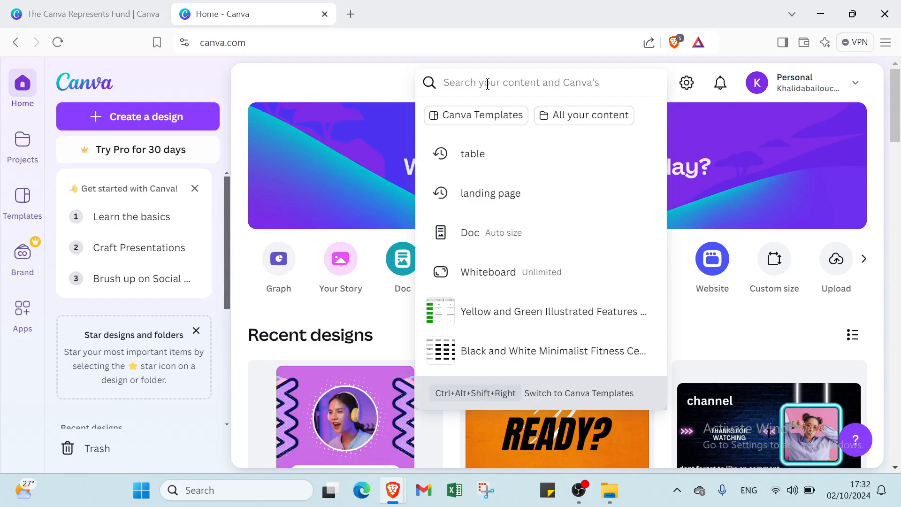
left_click(499, 124)
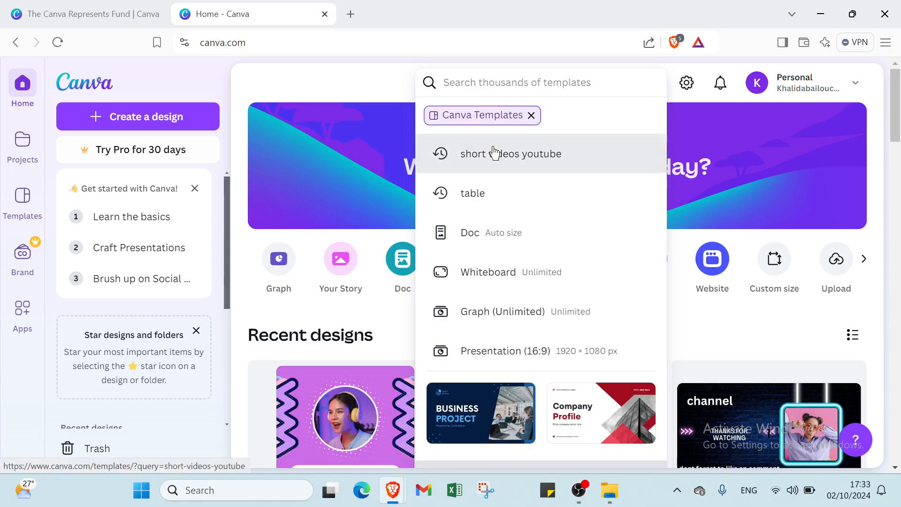
left_click(492, 151)
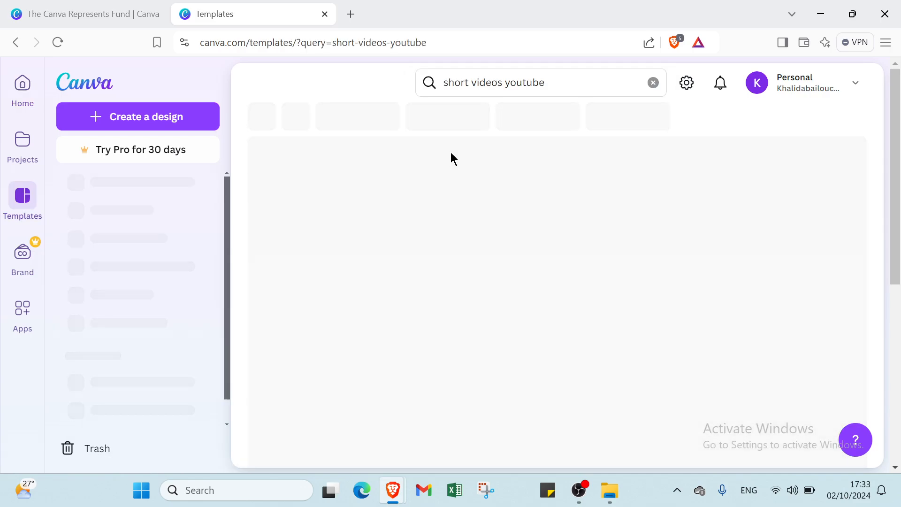
Browse the template results, open the full set of filters, and expand the Business and Social Media categories.
scroll(398, 287, "down", 4)
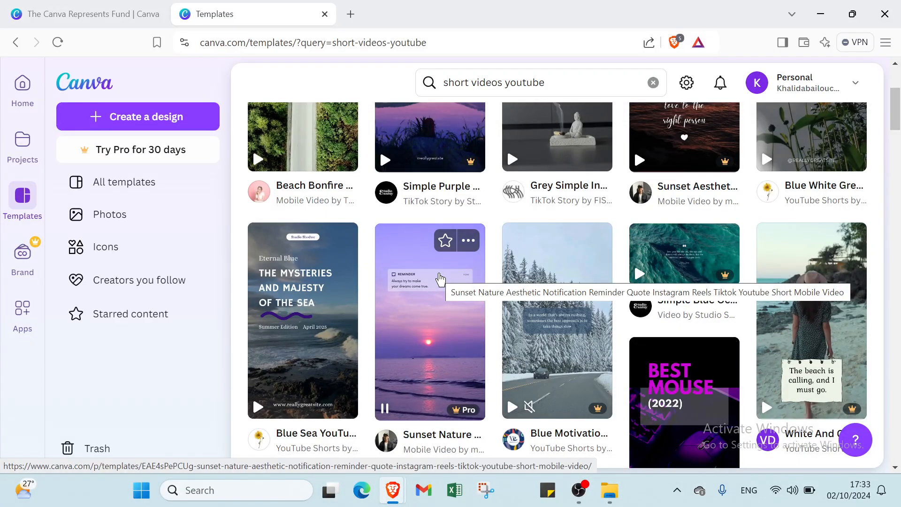
scroll(440, 280, "up", 4)
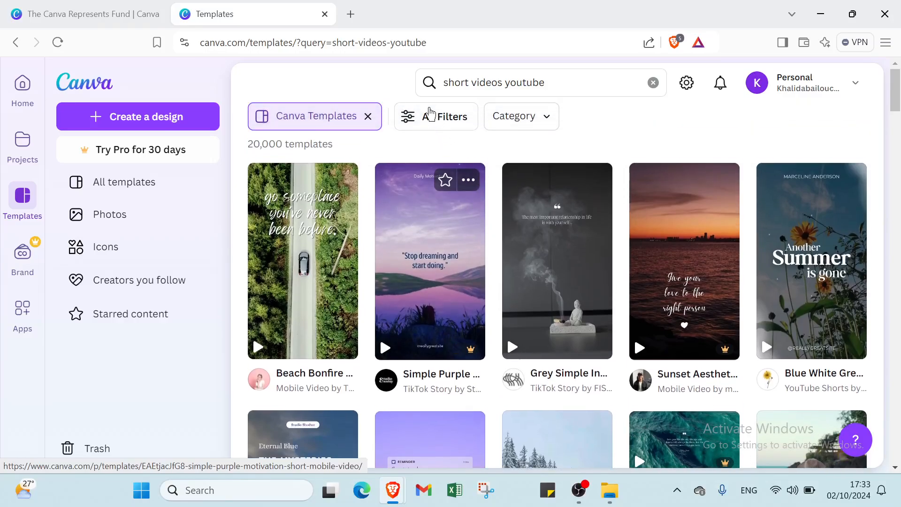
left_click(430, 115)
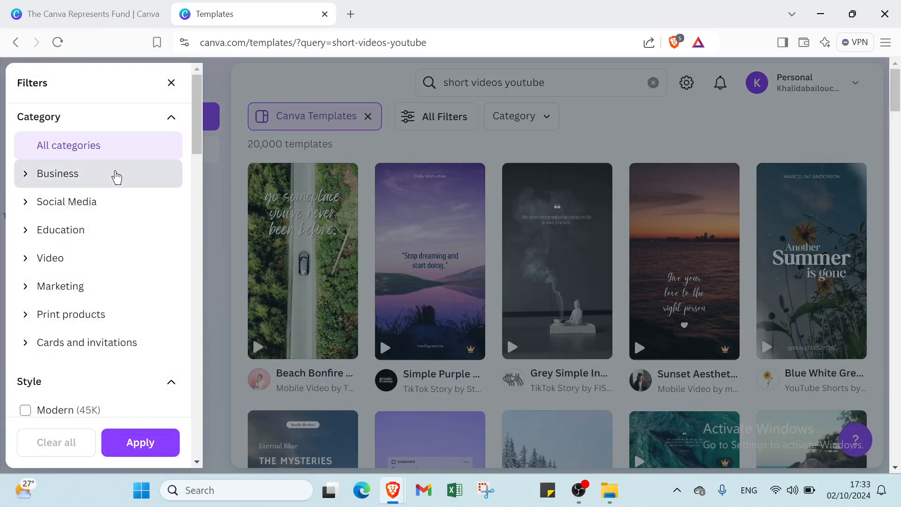
left_click(114, 176)
scroll(81, 295, "down", 2)
scroll(82, 300, "down", 8)
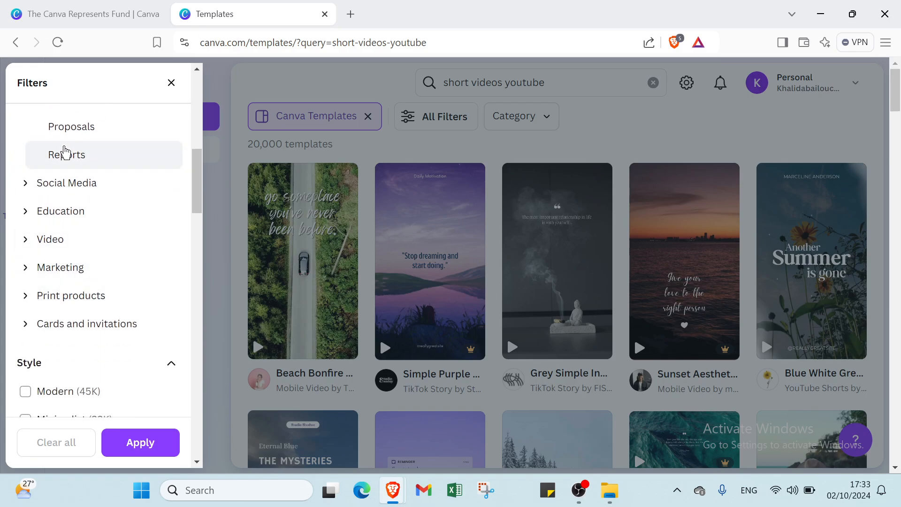
left_click(70, 182)
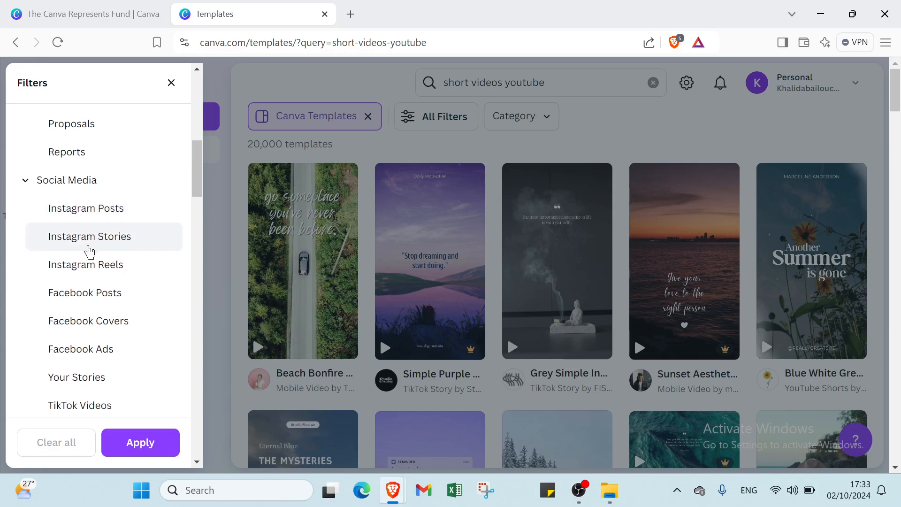
scroll(89, 241, "down", 2)
scroll(91, 240, "down", 4)
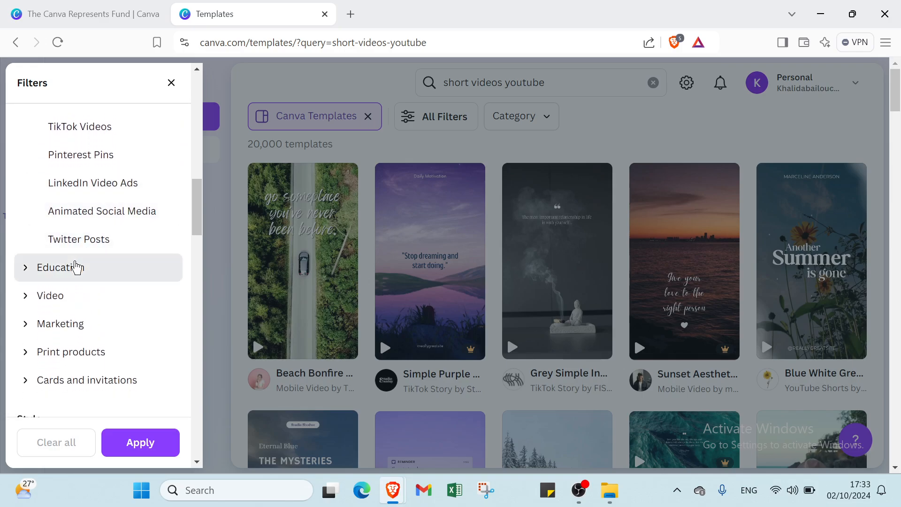
Expand the Education and Video filter categories and select YouTube Videos as the template category.
left_click(77, 266)
scroll(77, 267, "down", 4)
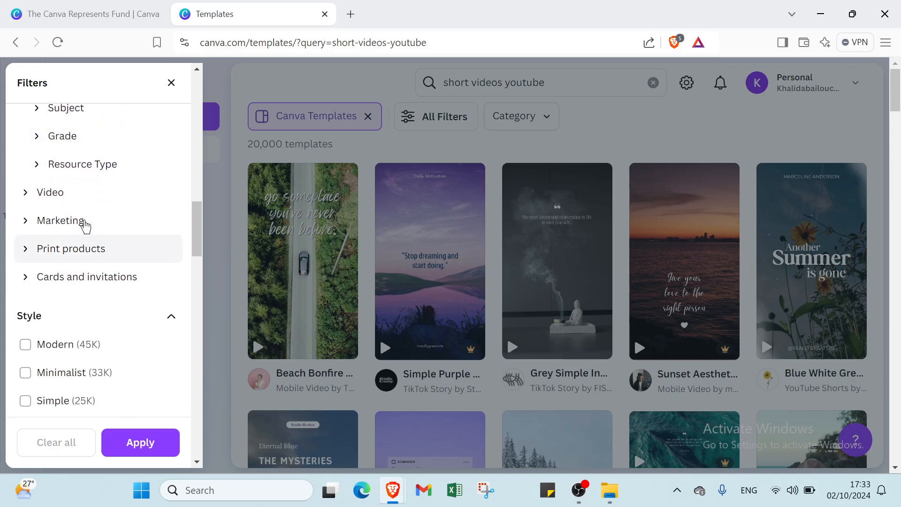
left_click(85, 195)
scroll(84, 209, "down", 3)
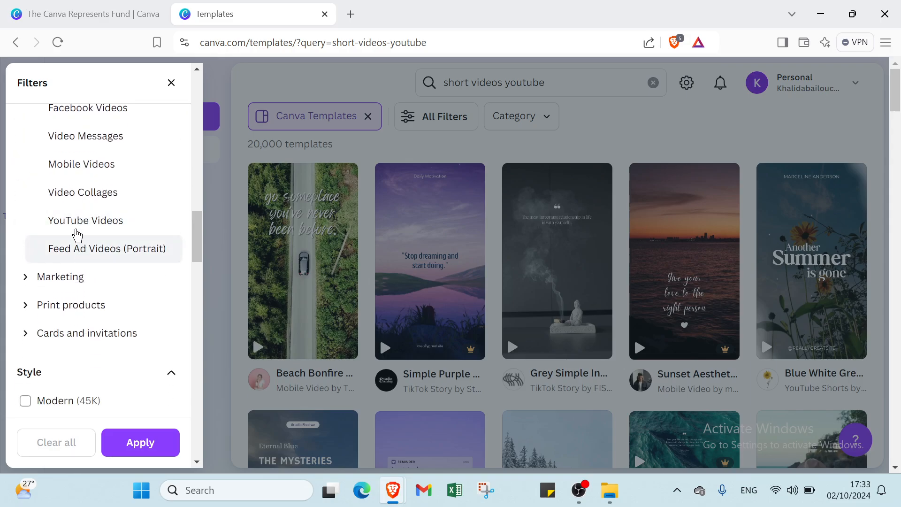
left_click(77, 225)
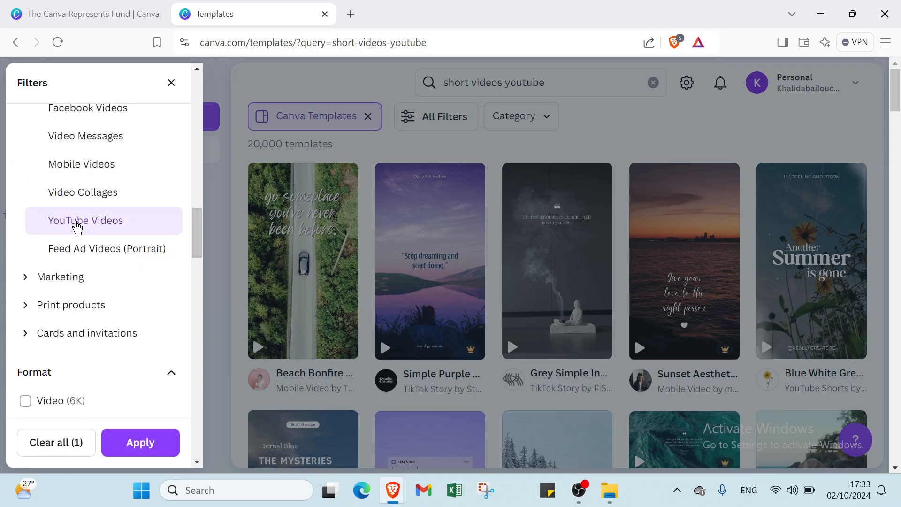
Expand the Marketing, Print products, and Cards and invitations filter categories to view their template types.
left_click(62, 276)
scroll(61, 275, "down", 6)
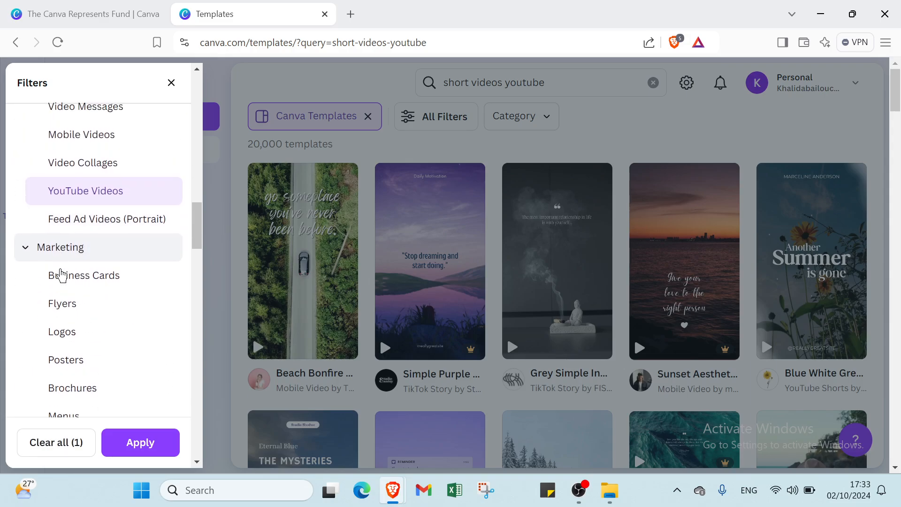
left_click(60, 250)
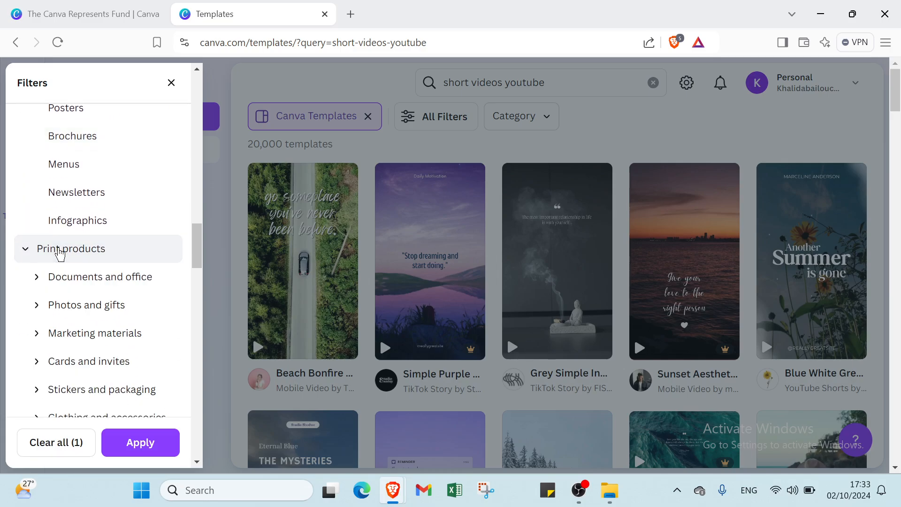
scroll(60, 253, "down", 5)
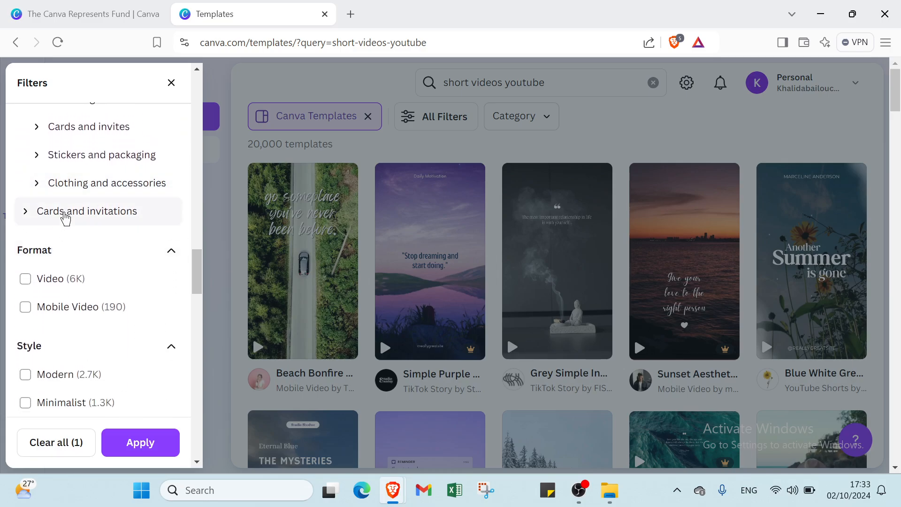
left_click(66, 218)
scroll(64, 215, "down", 2)
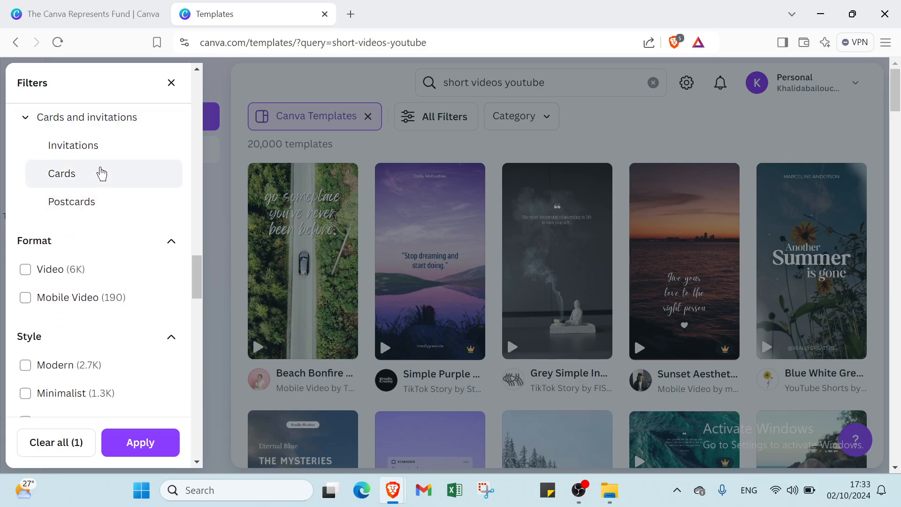
Review the remaining format, style, subject and topic filters, and apply the Free price filter together with the selected YouTube Videos category.
scroll(102, 173, "down", 2)
scroll(98, 175, "down", 3)
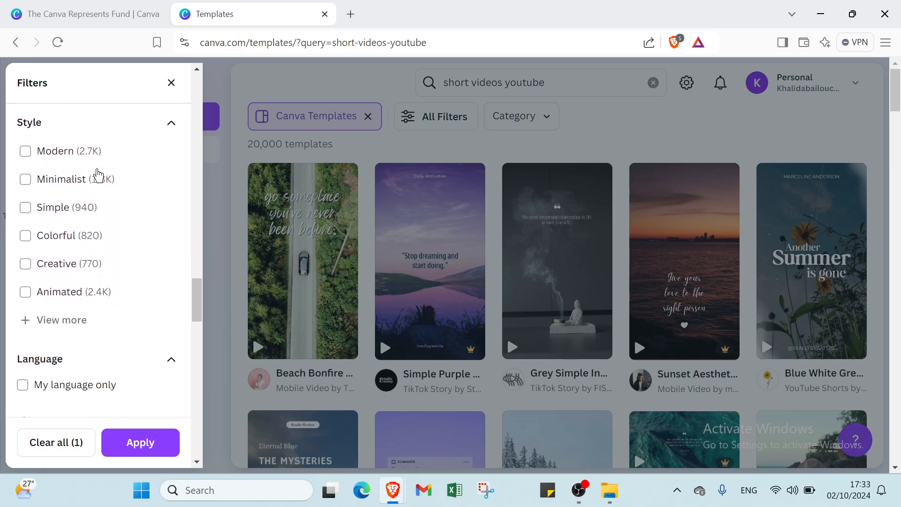
scroll(96, 172, "up", 4)
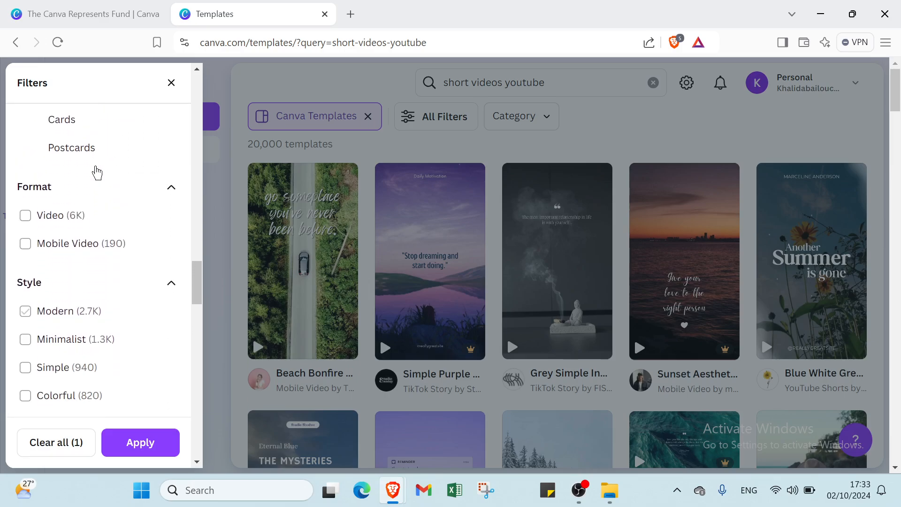
scroll(95, 170, "down", 7)
scroll(96, 170, "down", 9)
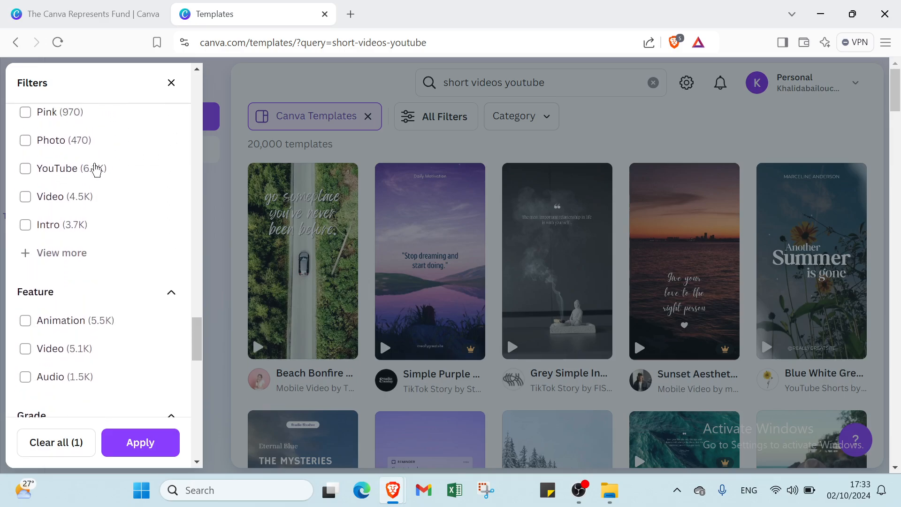
scroll(95, 168, "down", 10)
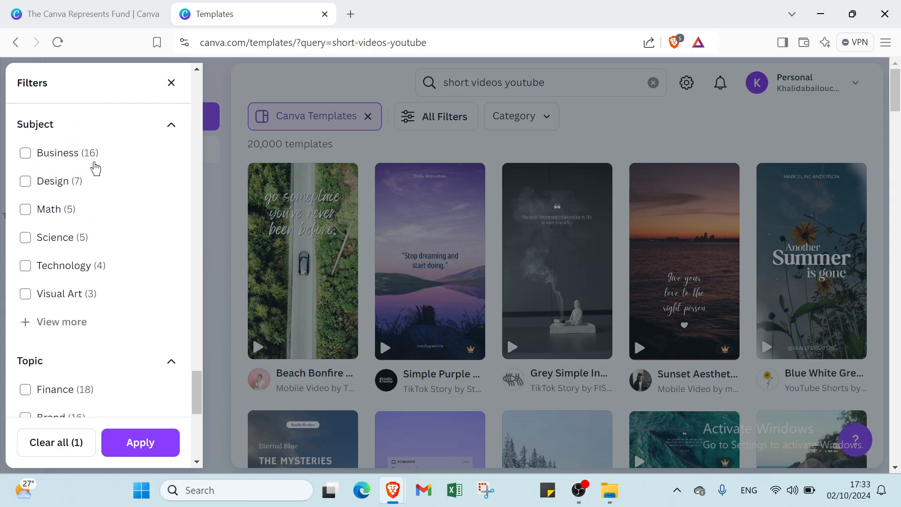
scroll(94, 170, "down", 5)
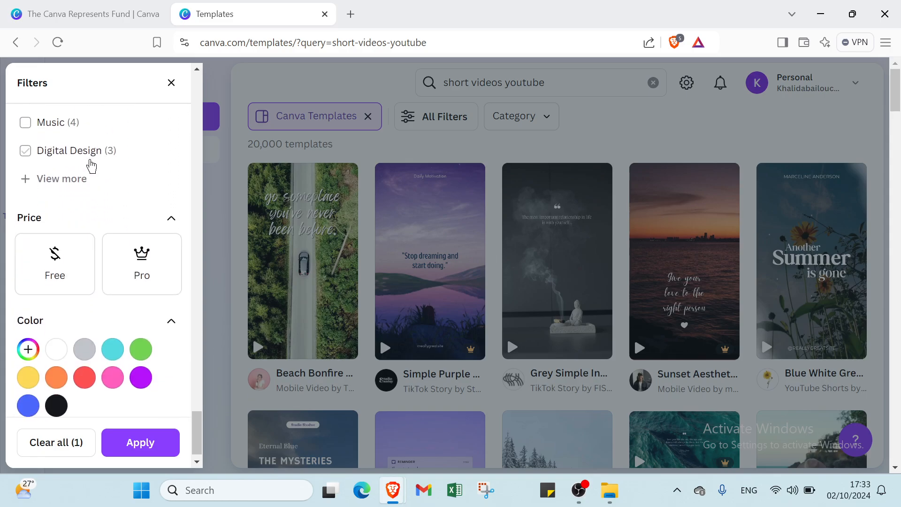
left_click(55, 242)
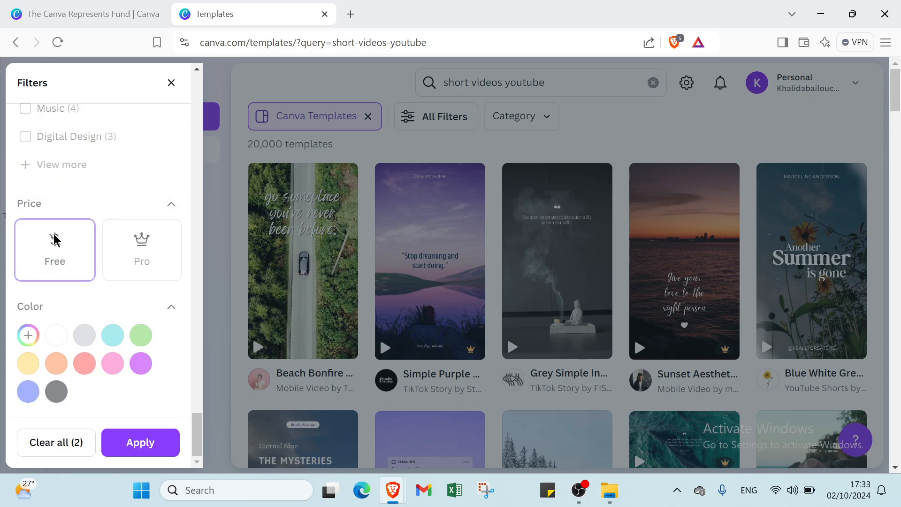
left_click(126, 443)
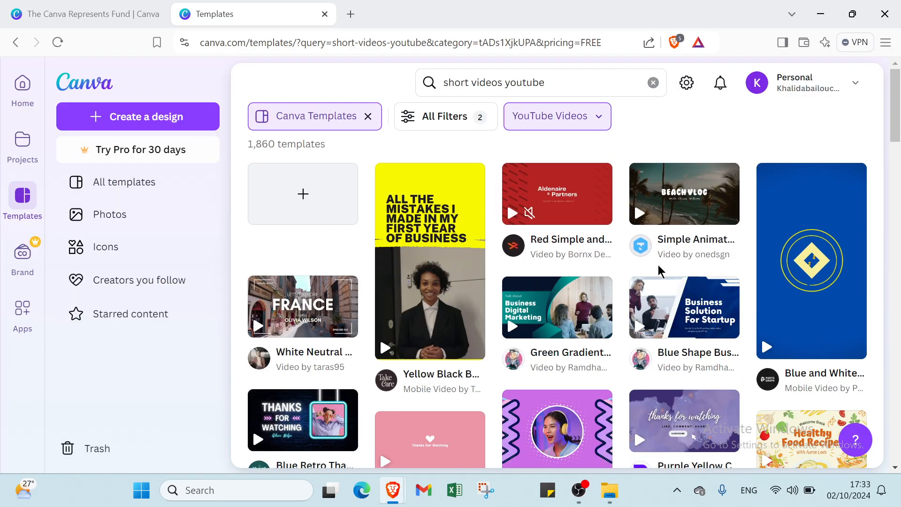
Browse the filtered templates and open the Red Simple and Short Corporate YouTube Intro Video template as a new design.
scroll(658, 265, "down", 7)
scroll(657, 264, "up", 7)
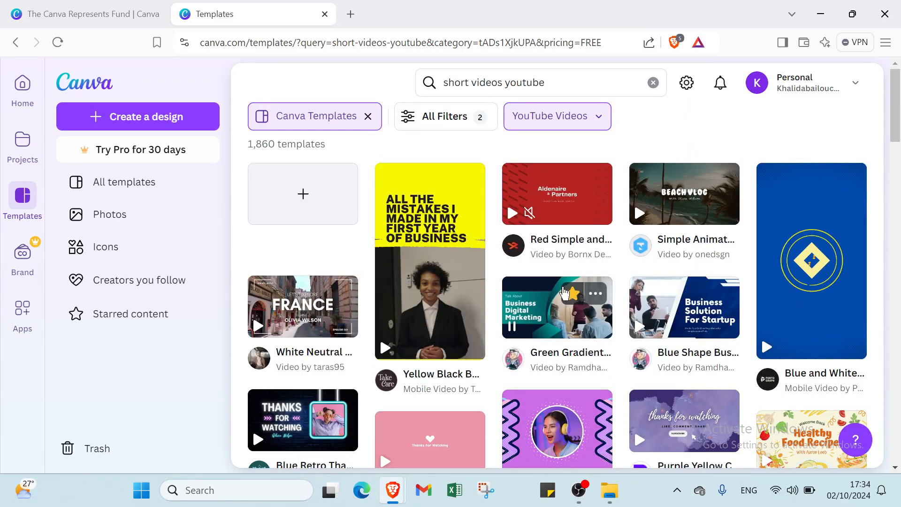
left_click(572, 293)
left_click(566, 257)
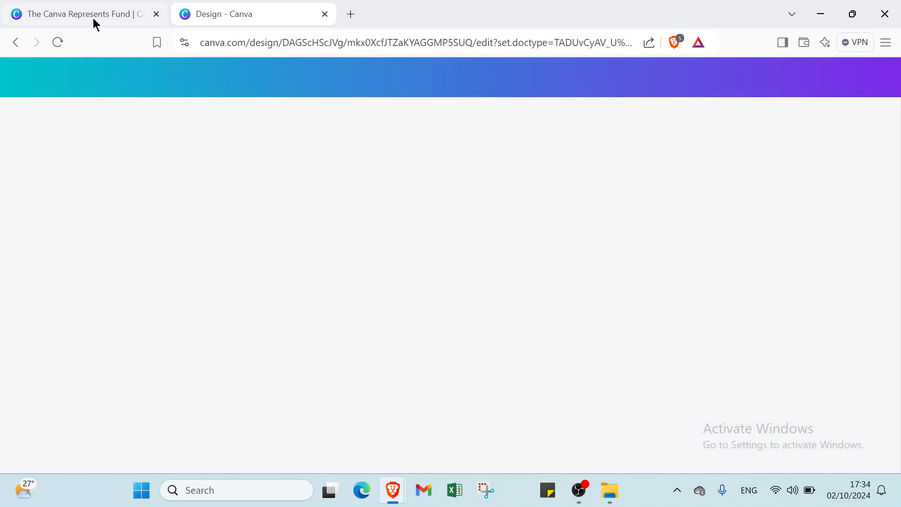
Switch to the Canva Represents Fund page and examine its diversity commitments, artist collections, footer links, and design, pricing and learning offerings.
left_click(93, 14)
mouse_move(153, 82)
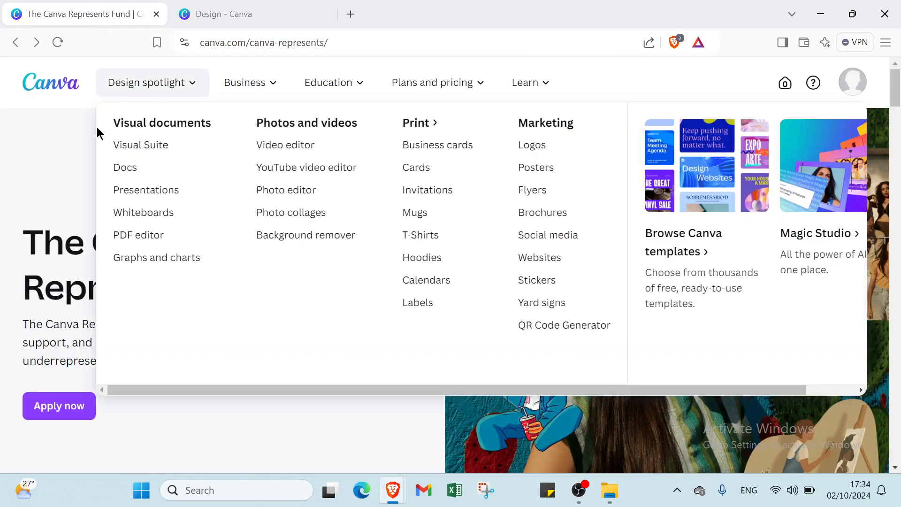
scroll(176, 173, "down", 10)
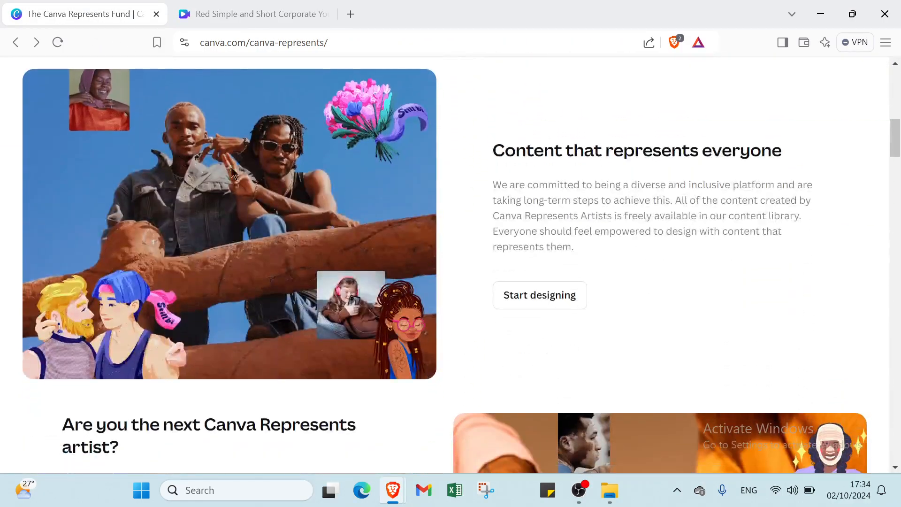
scroll(231, 167, "down", 15)
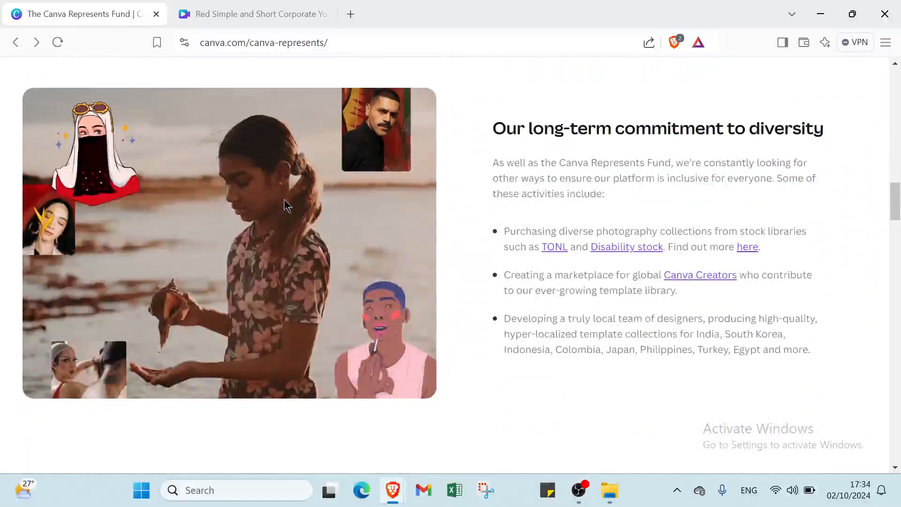
scroll(713, 125, "down", 12)
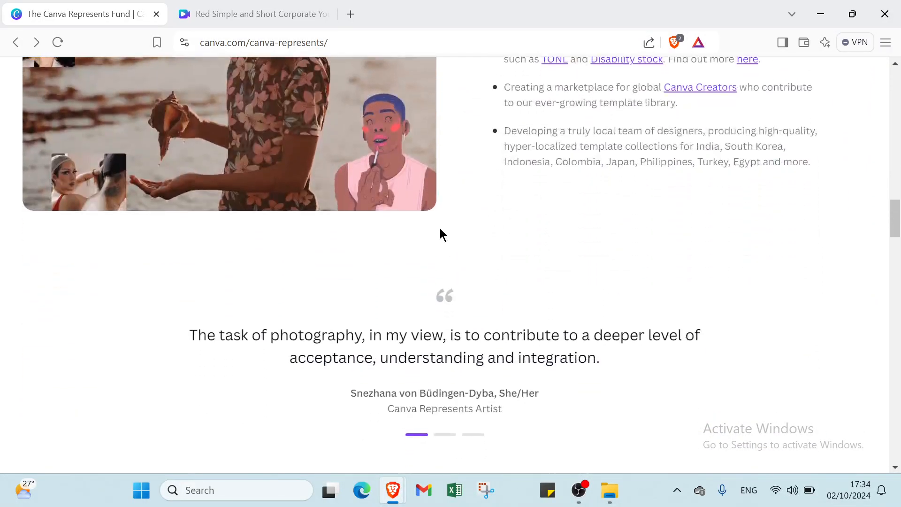
scroll(109, 245, "down", 10)
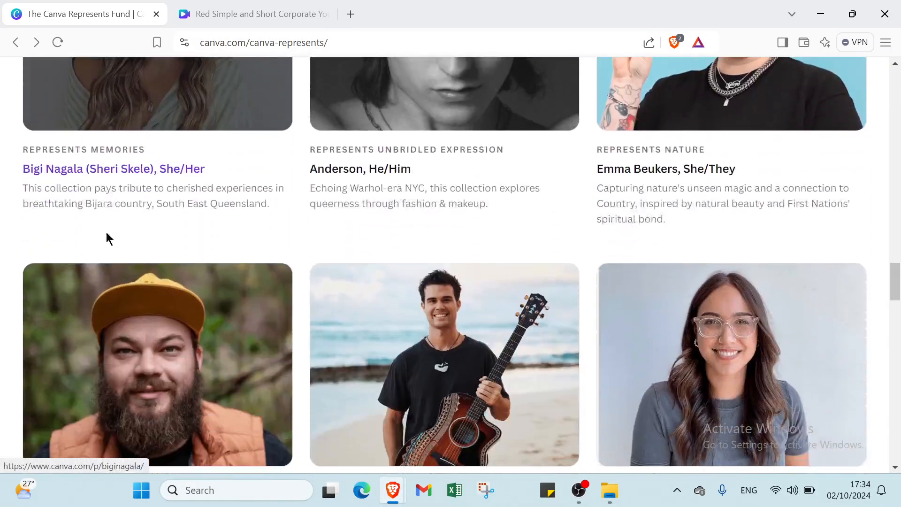
scroll(104, 233, "down", 15)
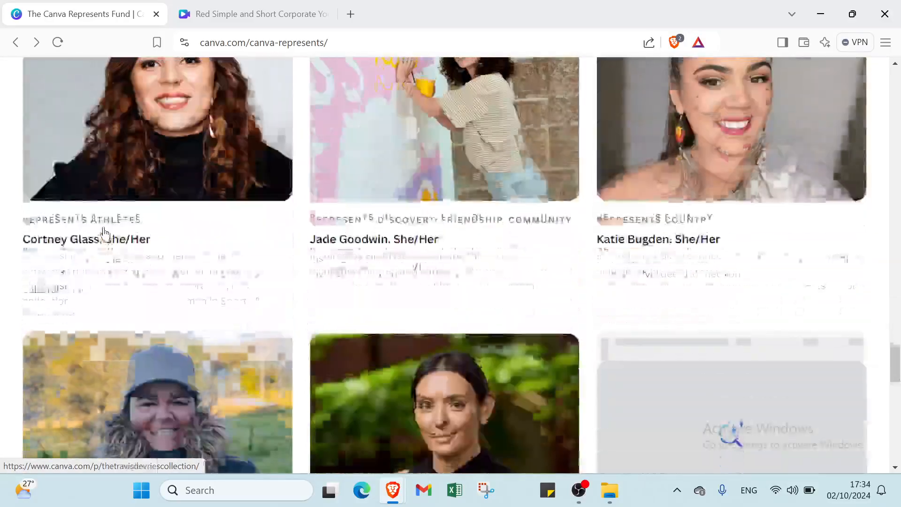
scroll(103, 224, "down", 6)
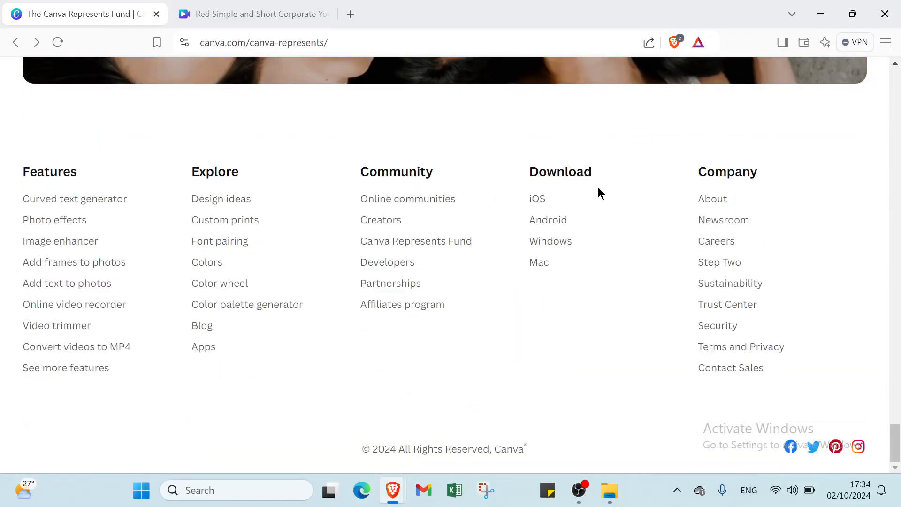
scroll(201, 167, "up", 15)
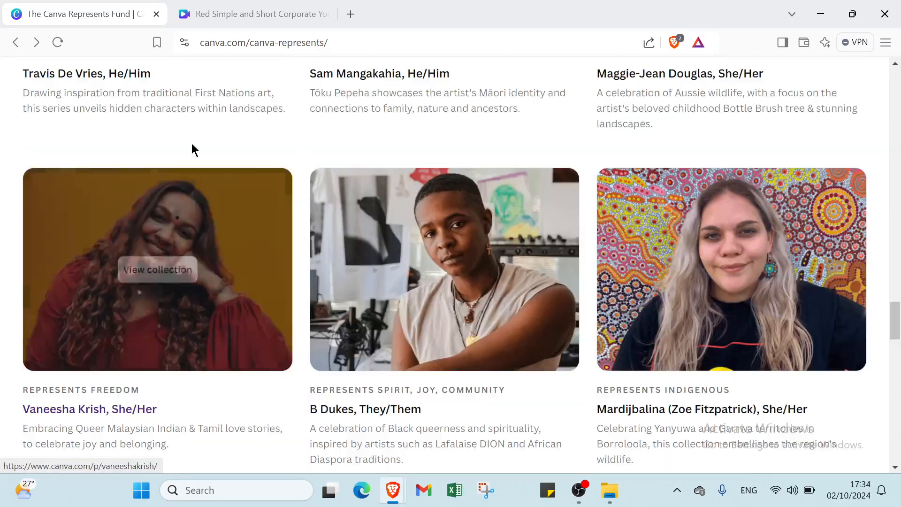
scroll(192, 149, "up", 20)
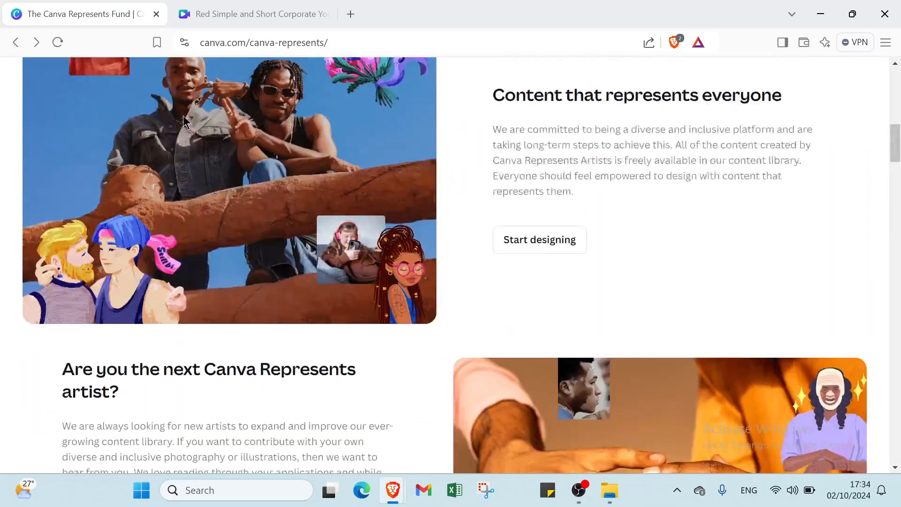
scroll(183, 110, "up", 10)
left_click(188, 88)
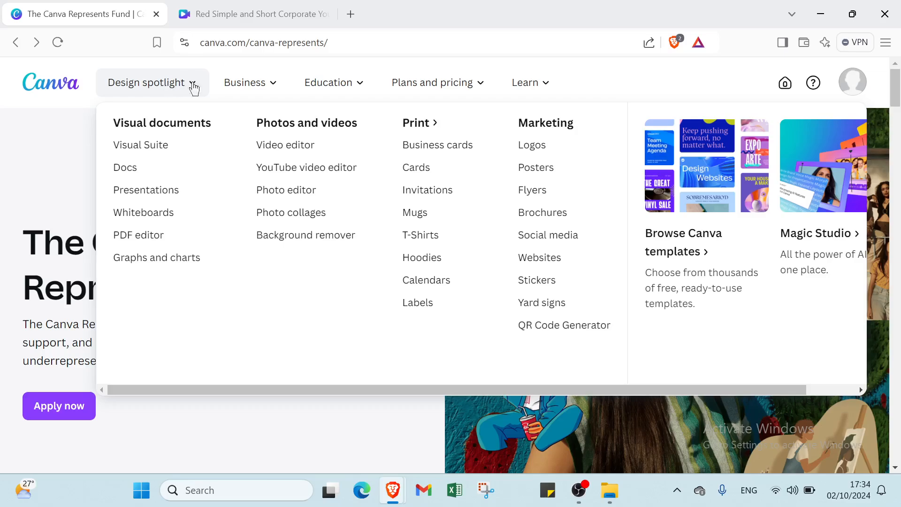
mouse_move(435, 100)
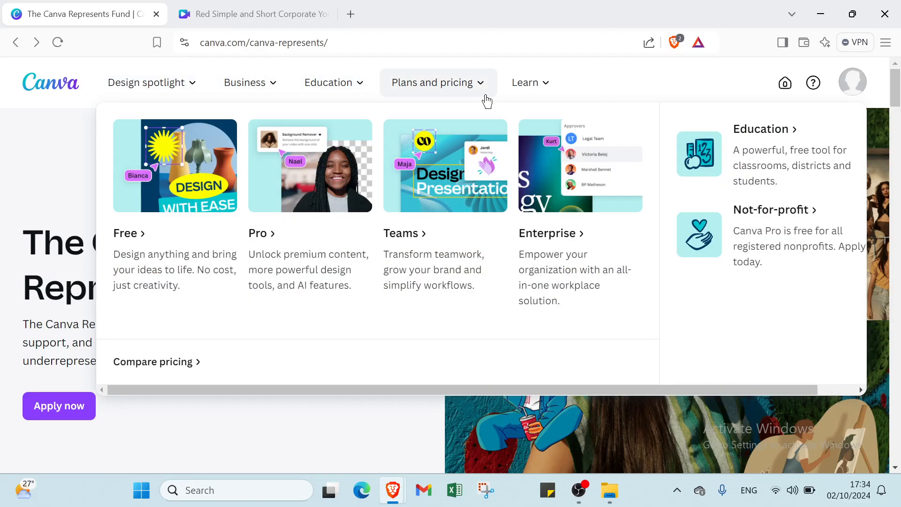
mouse_move(536, 101)
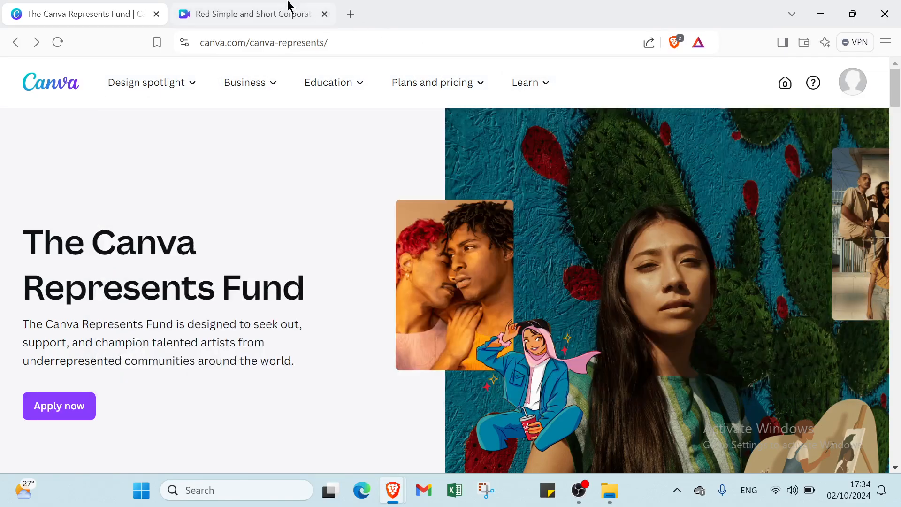
Return to the intro video design and delete the "Aldenaire", "Partners" and "Investing Made Simple" texts from the first page.
left_click(278, 12)
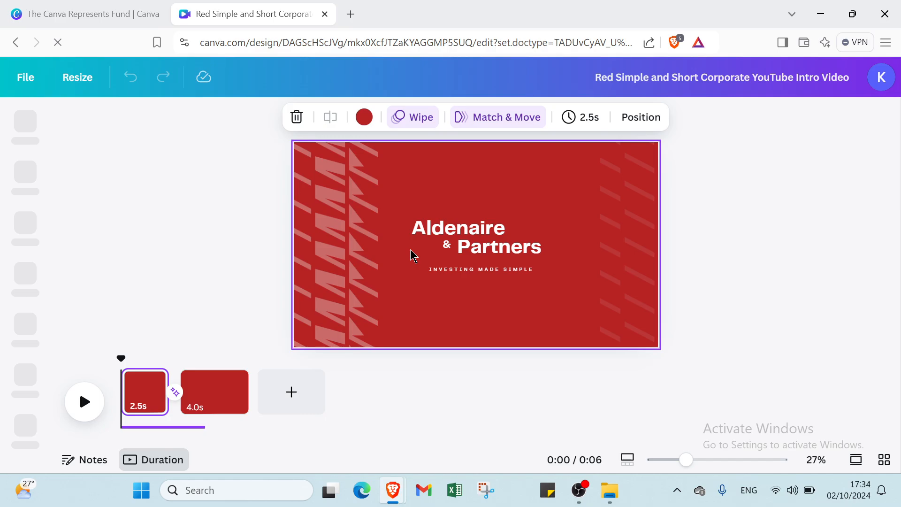
left_click(442, 231)
key("Delete")
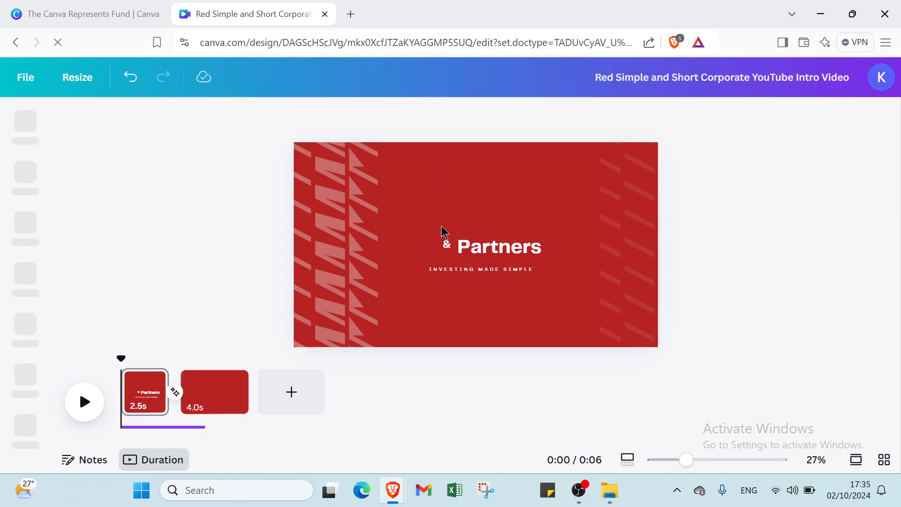
left_click(491, 249)
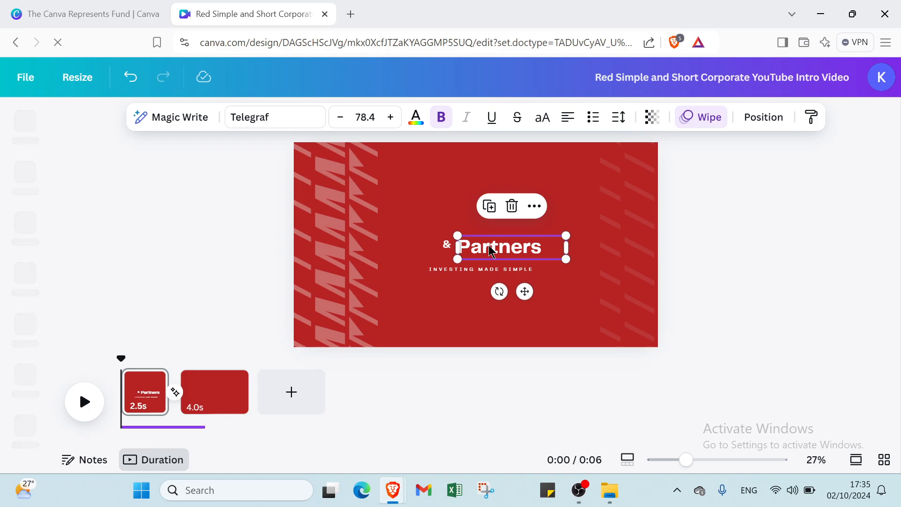
key("Delete")
left_click(490, 271)
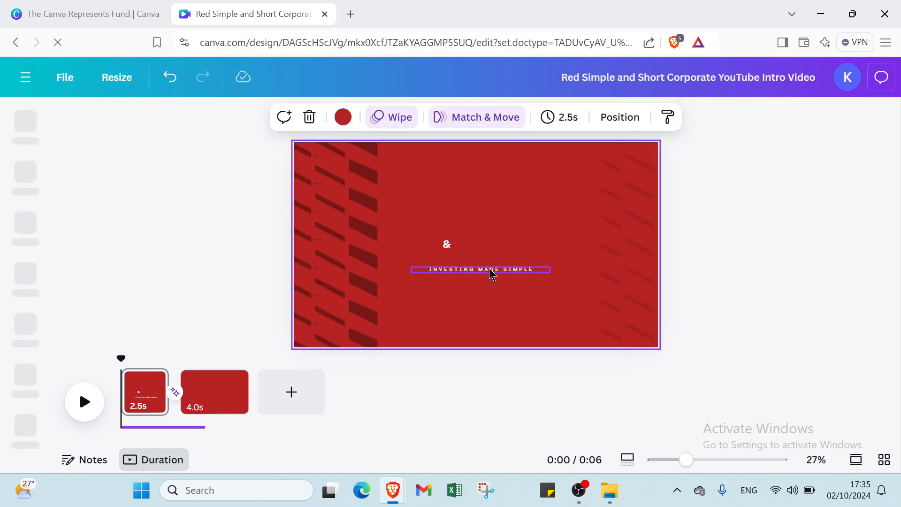
key("Delete")
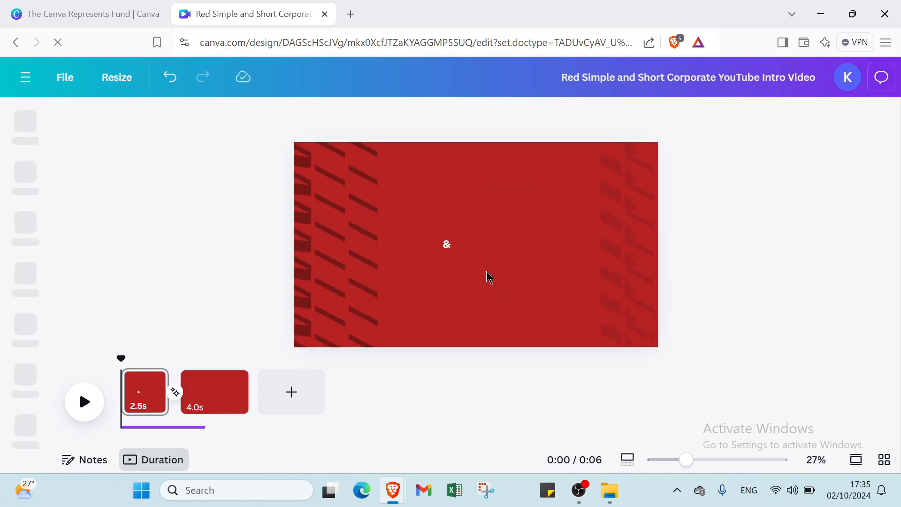
Try black, white, light gray and purple as the first page's background color, and set it to Coral red #ff5757.
left_click(452, 232)
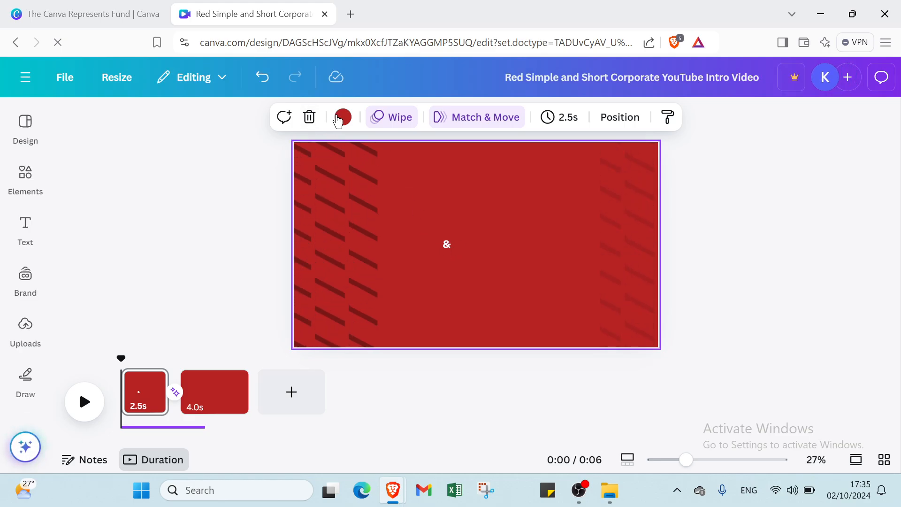
left_click(343, 116)
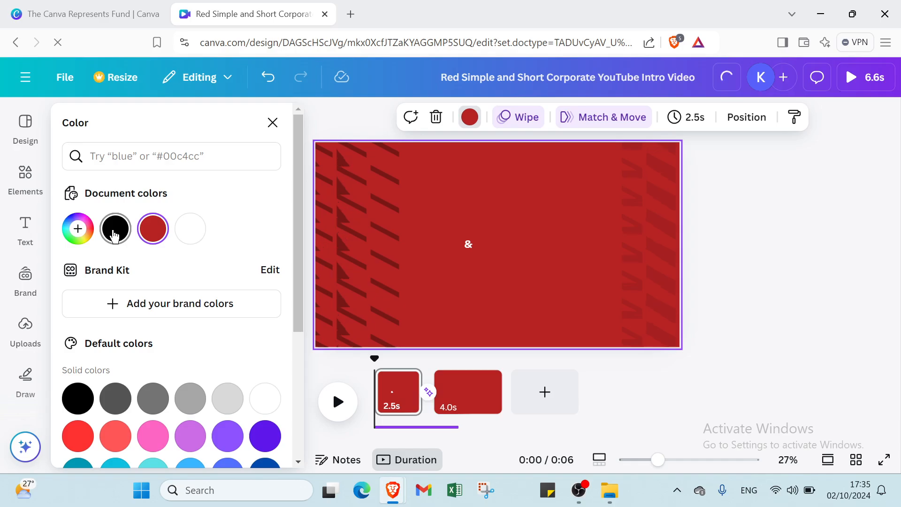
left_click(115, 230)
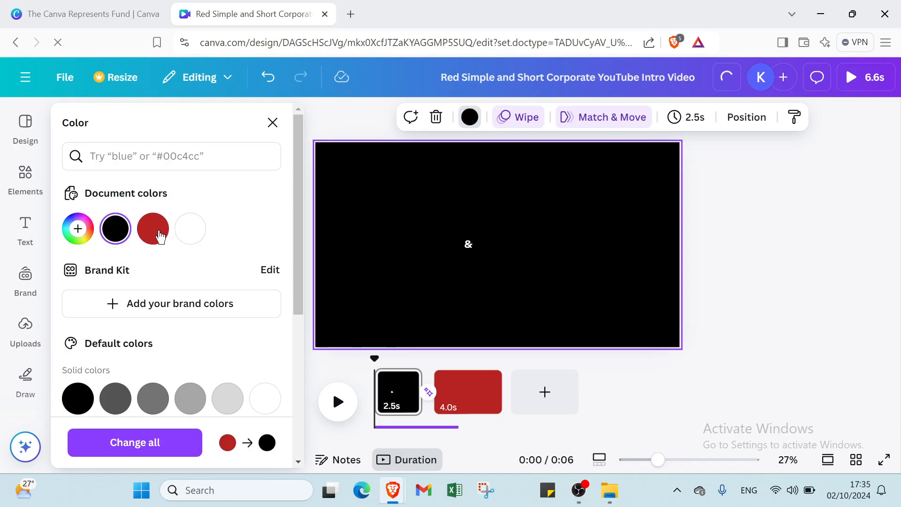
left_click(157, 235)
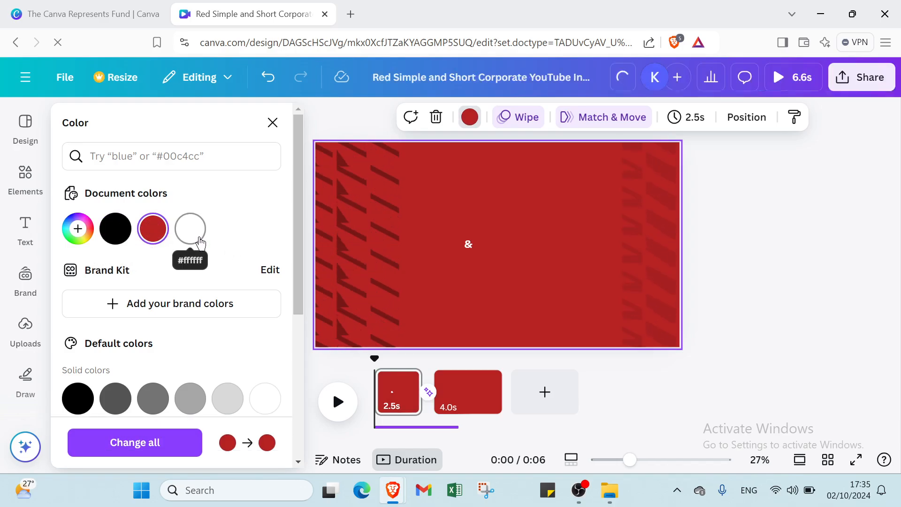
left_click(200, 243)
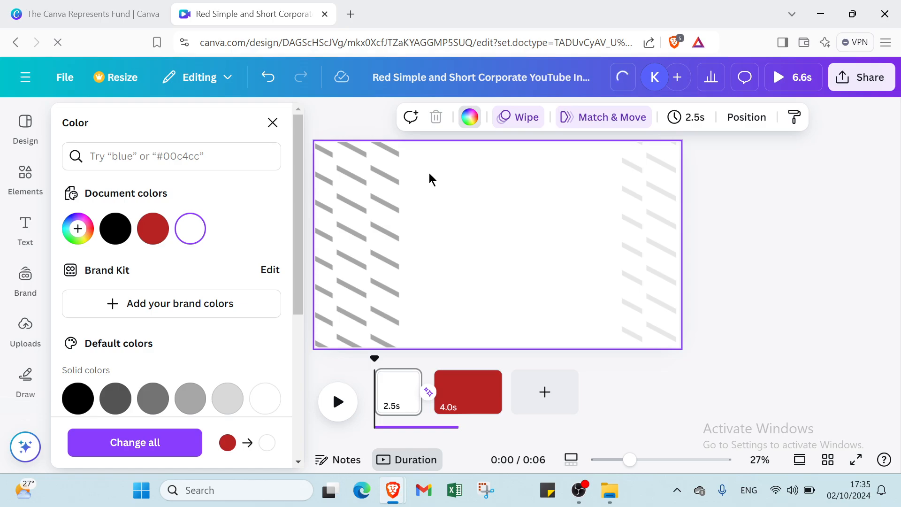
left_click(232, 396)
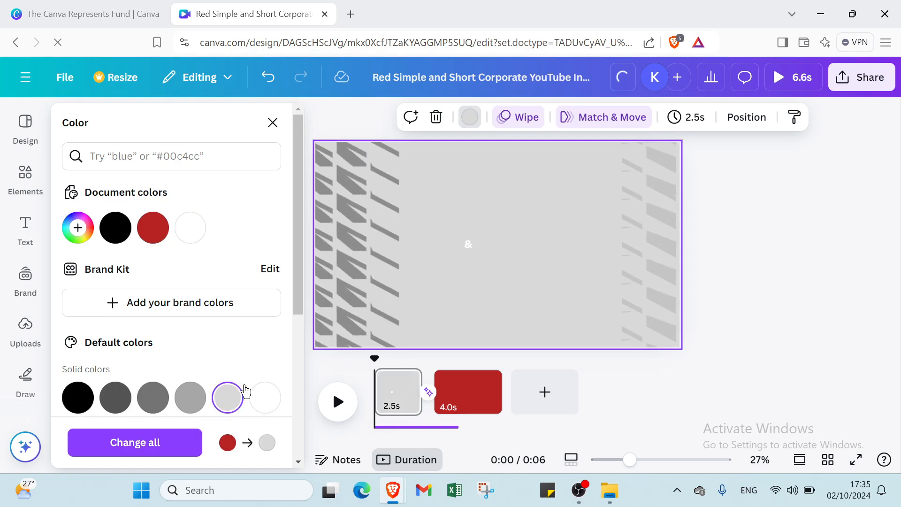
scroll(245, 391, "down", 3)
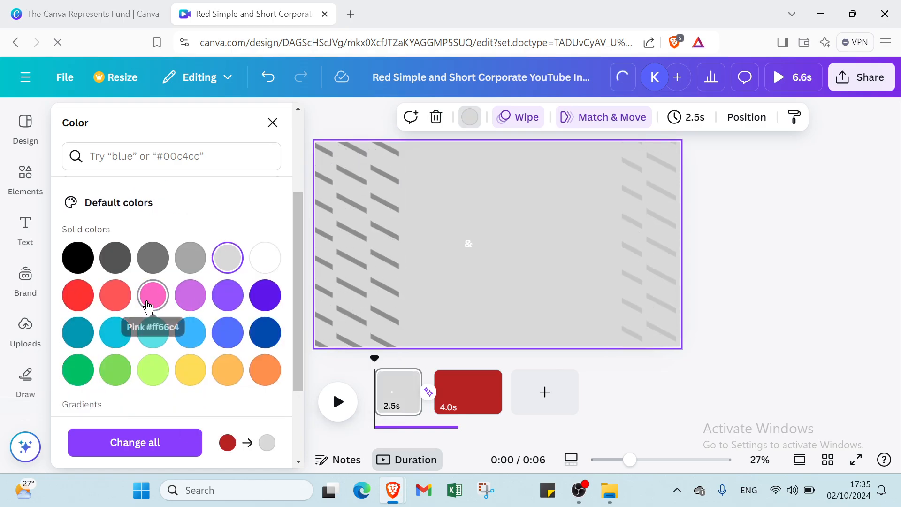
left_click(148, 306)
left_click(190, 295)
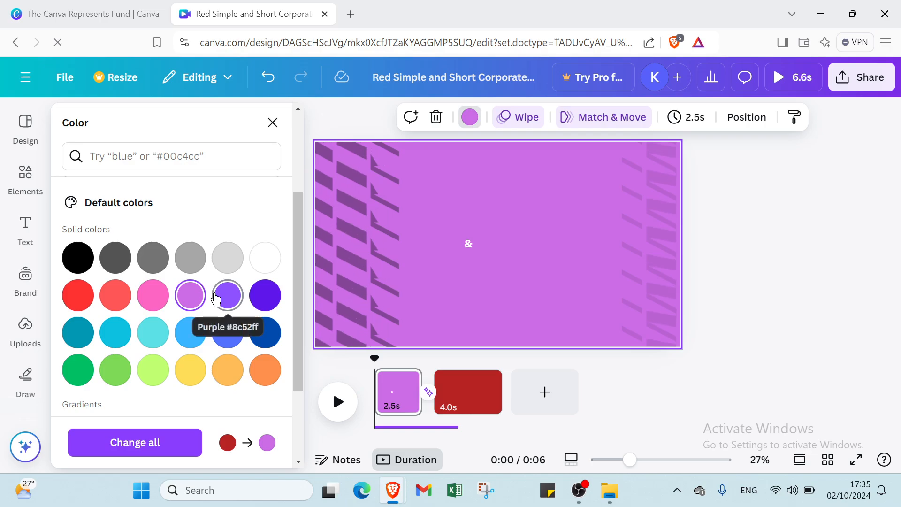
left_click(215, 297)
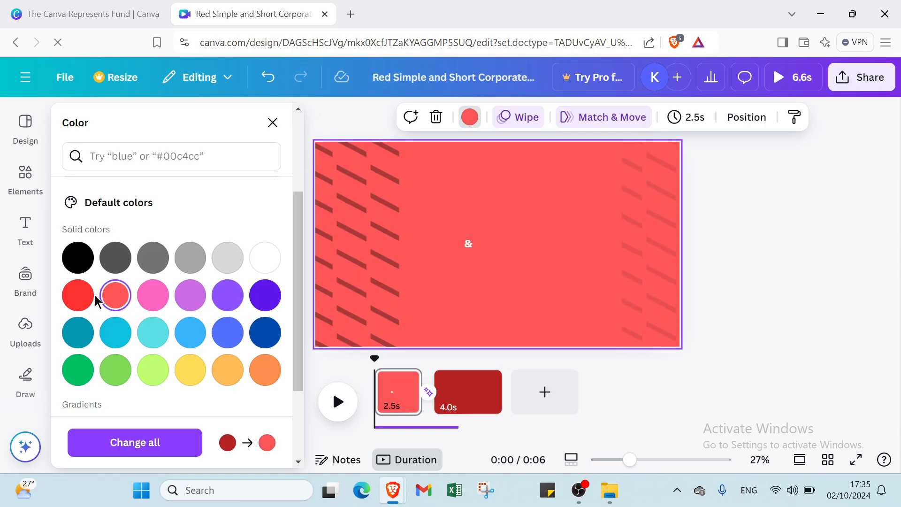
scroll(98, 300, "down", 3)
scroll(111, 286, "up", 2)
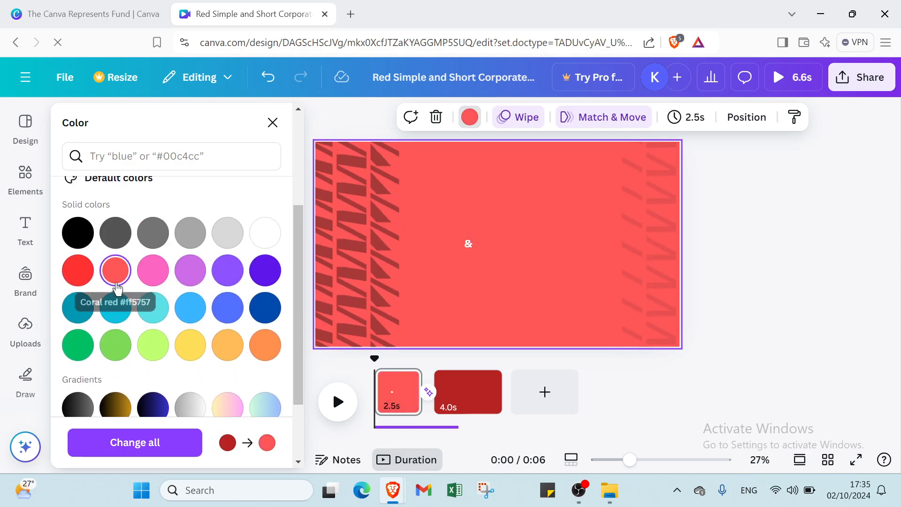
Try a cyan background on the first page, and set it back to the document's dark red.
scroll(117, 263, "down", 2)
left_click(120, 227)
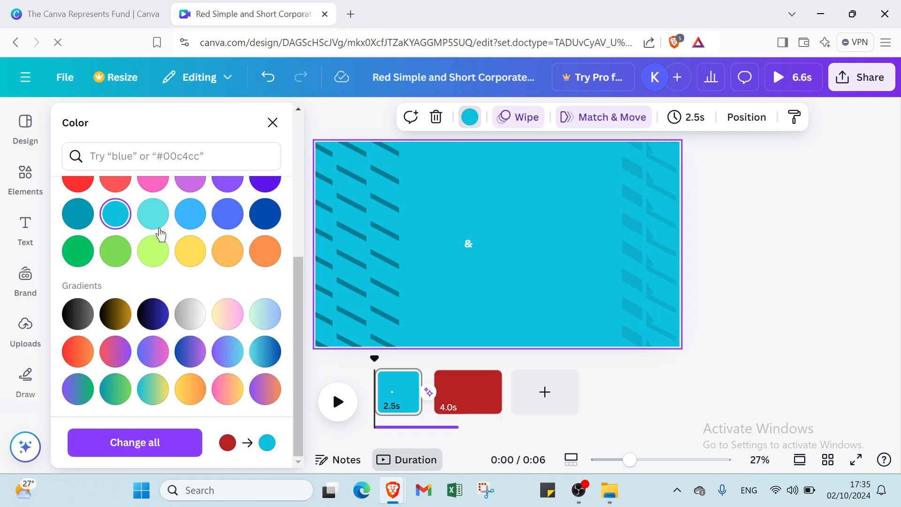
scroll(225, 237, "up", 6)
left_click(152, 234)
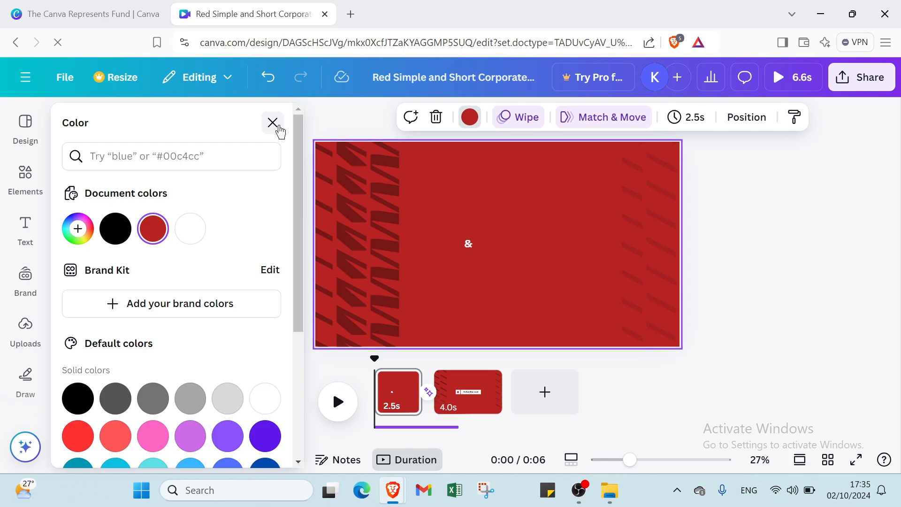
left_click(273, 123)
Add a text box to the first page and set its font size to 96.
left_click(26, 228)
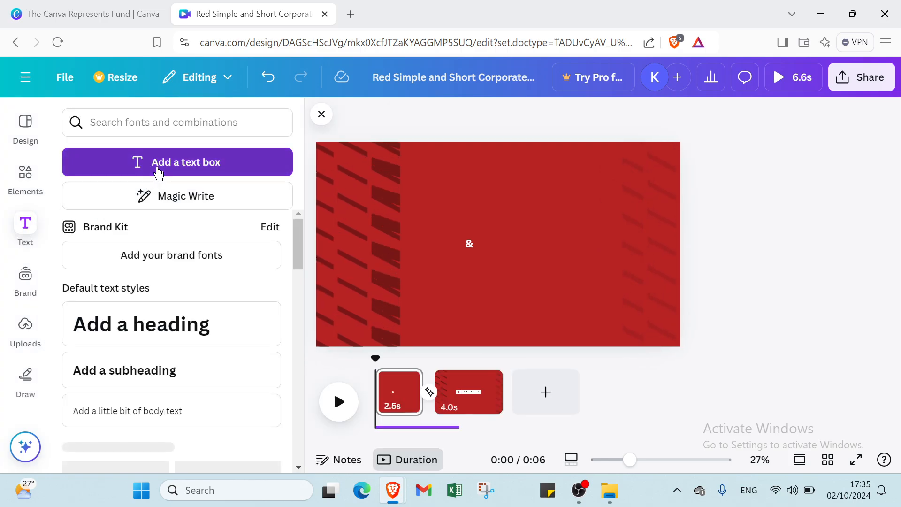
left_click(156, 171)
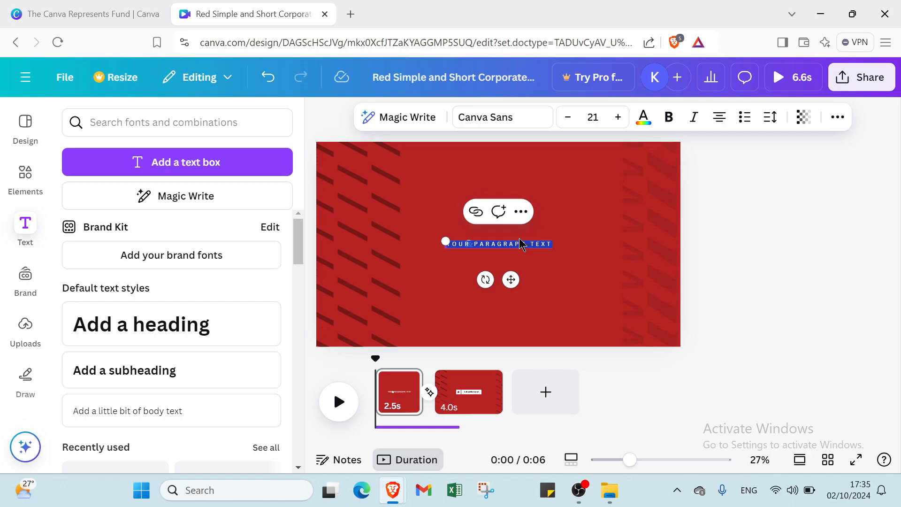
left_click(593, 116)
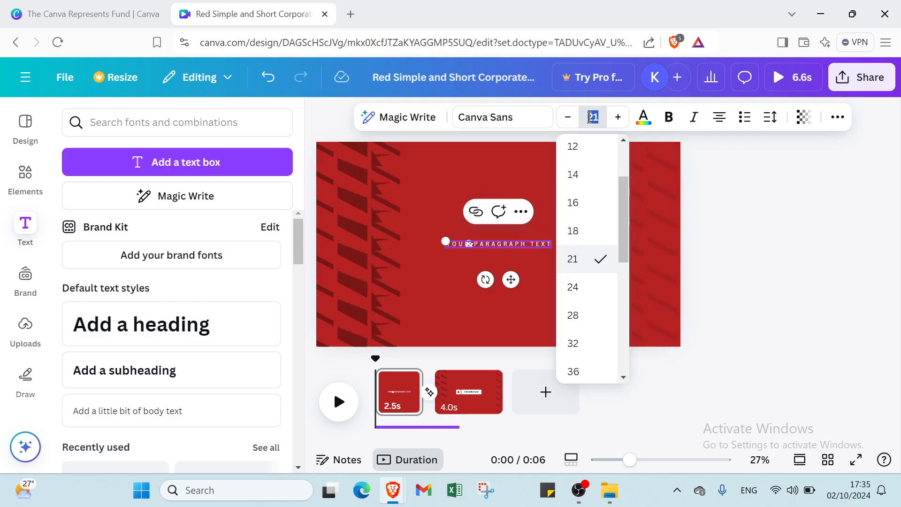
scroll(606, 183, "down", 6)
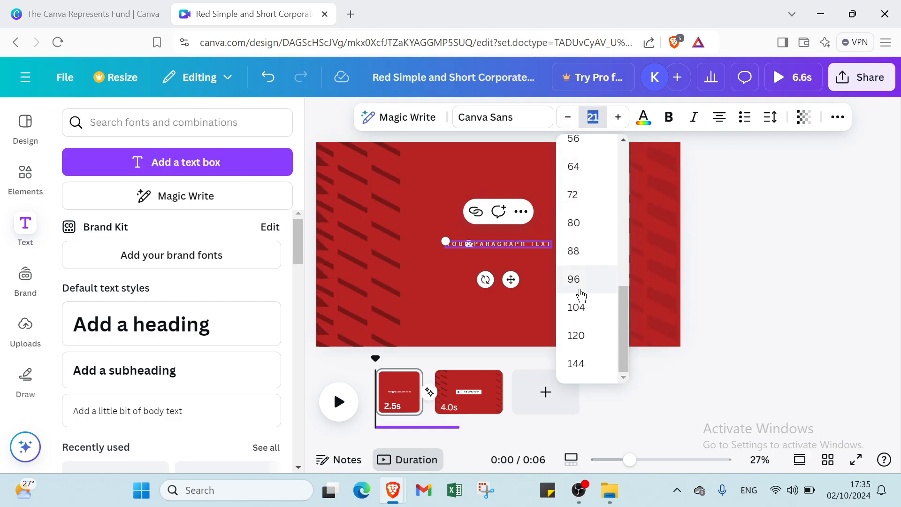
left_click(577, 279)
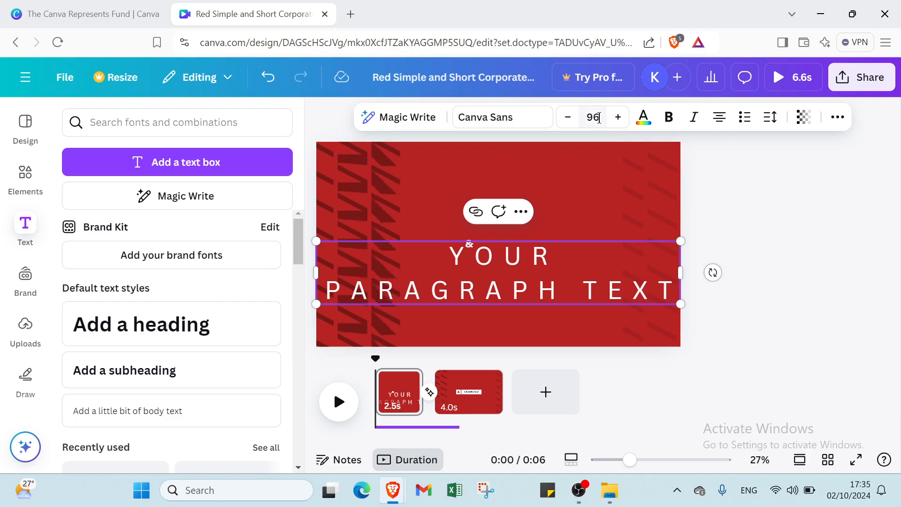
Set the text's font size to 64, scale the box down to about size 43, and narrow its width.
left_click(597, 117)
scroll(572, 207, "up", 1)
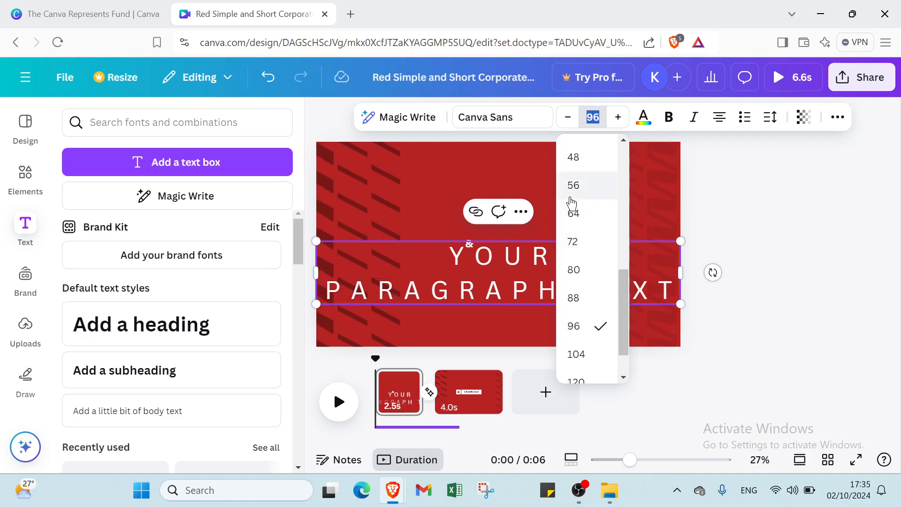
left_click(571, 223)
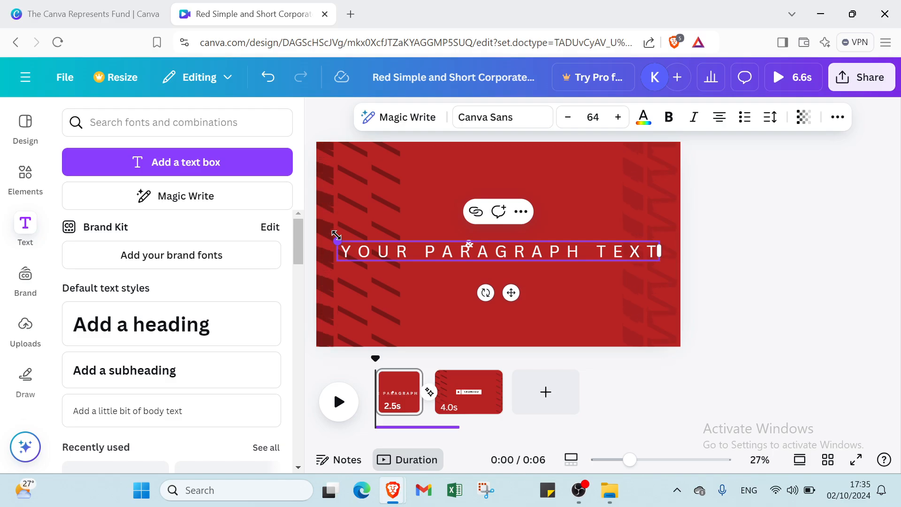
left_click_drag(362, 241, 466, 248)
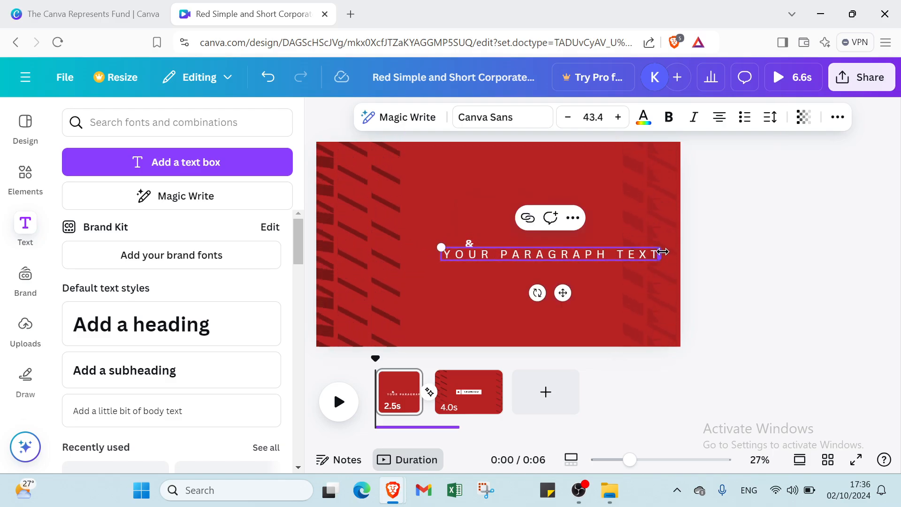
left_click_drag(652, 249, 601, 249)
Replace the text box's placeholder wording with "HAPPY DESIGNING".
left_click(522, 288)
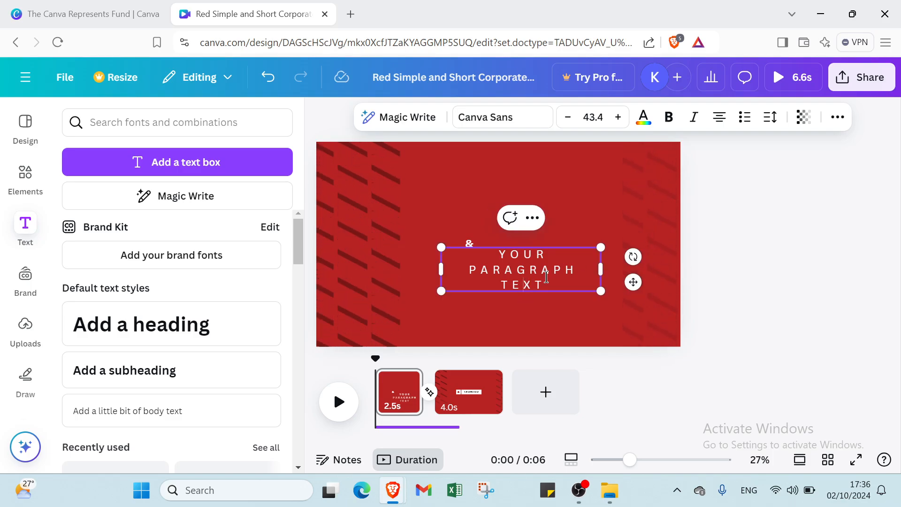
left_click_drag(542, 269, 473, 256)
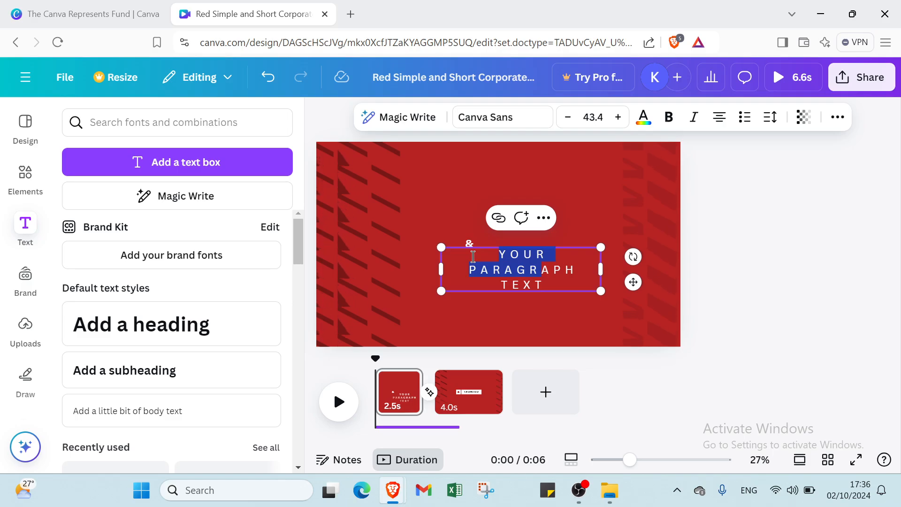
key("BackSpace")
left_click(565, 250)
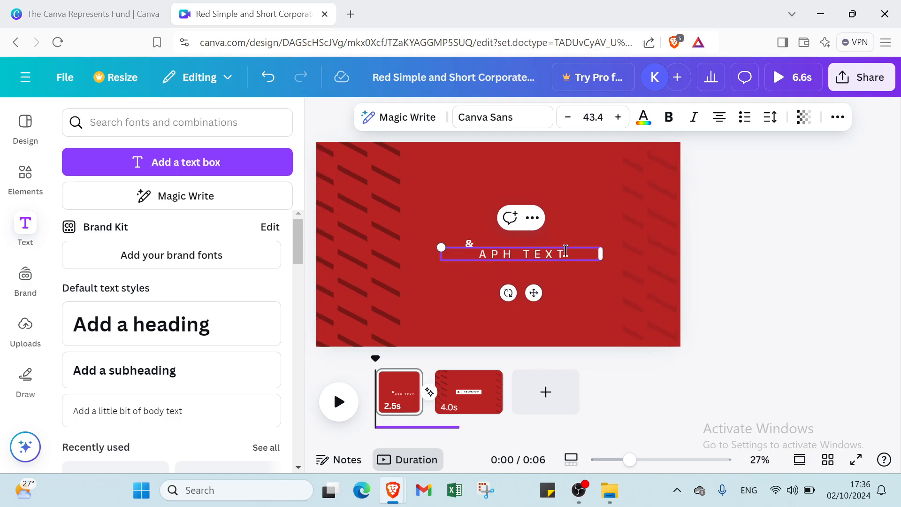
key("BackSpace")
key("BackSpace")
key("BackSpace")
key("BackSpace")
key("BackSpace")
key("BackSpace")
key("BackSpace")
key("BackSpace")
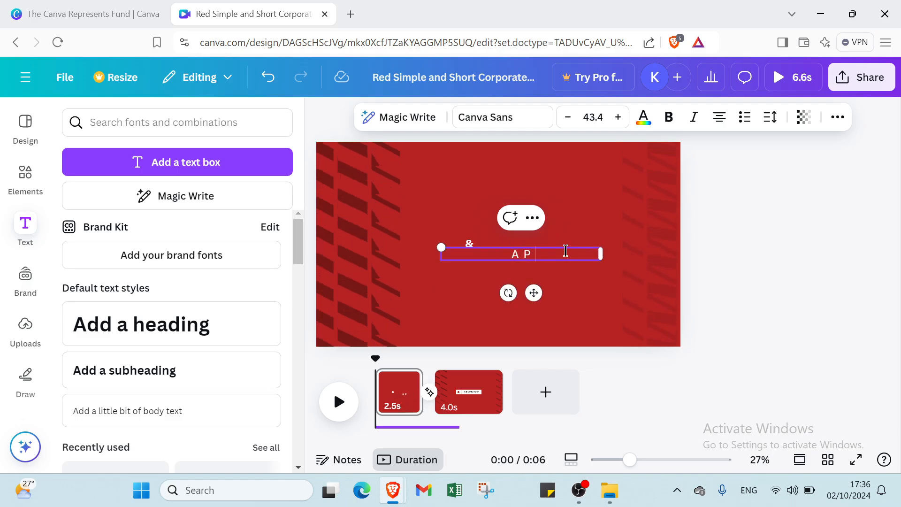
type("H")
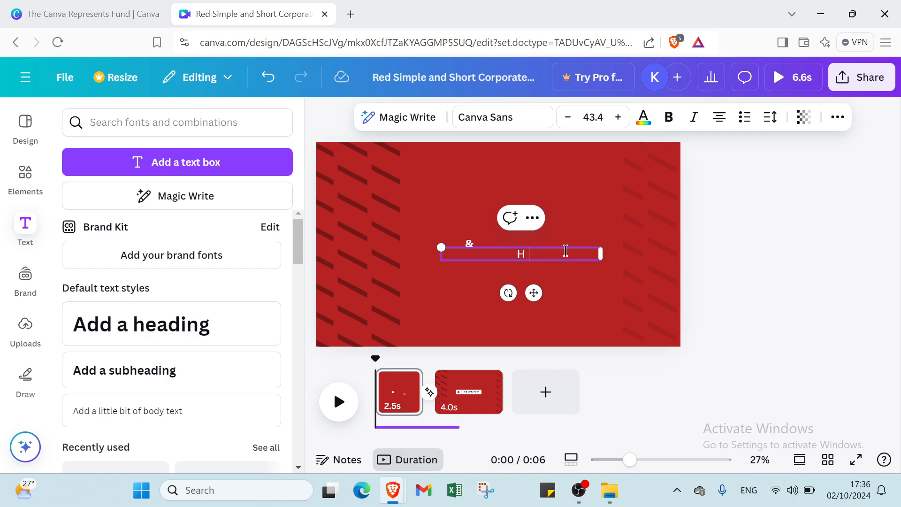
type("APP")
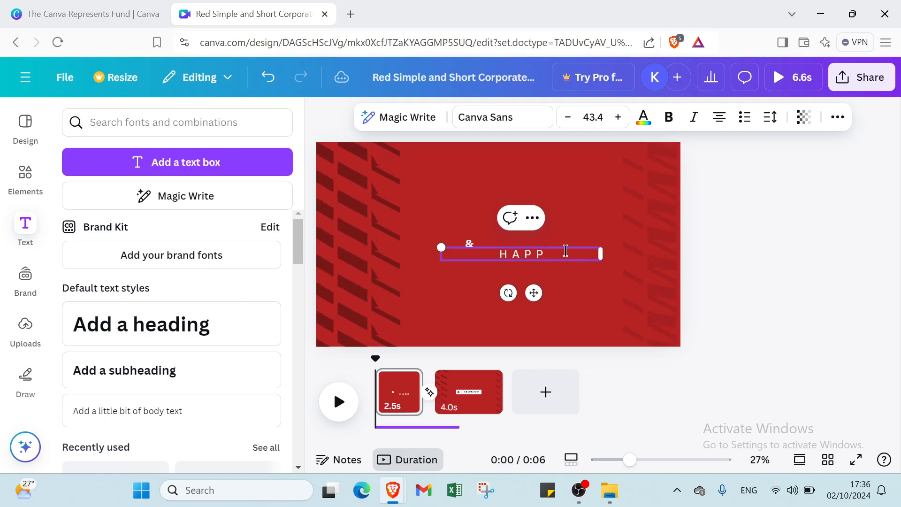
type("U")
key("BackSpace")
type("Y")
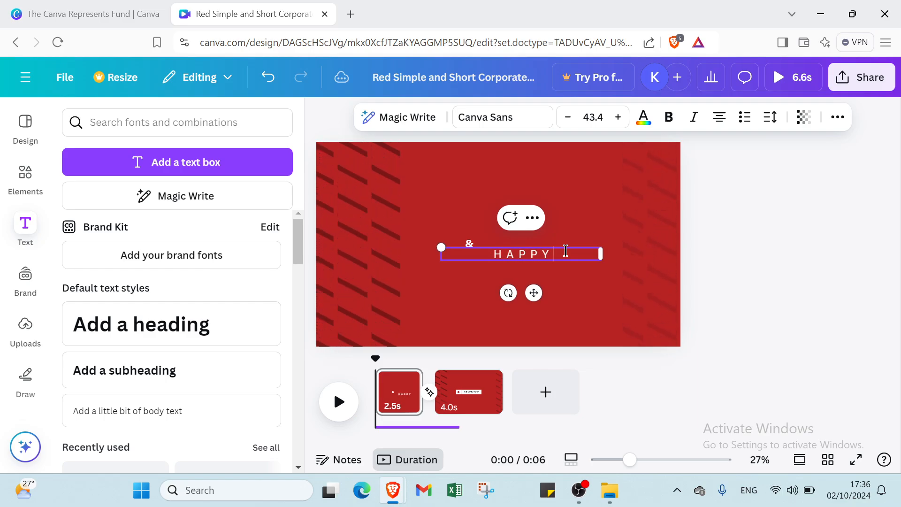
type(" DESI")
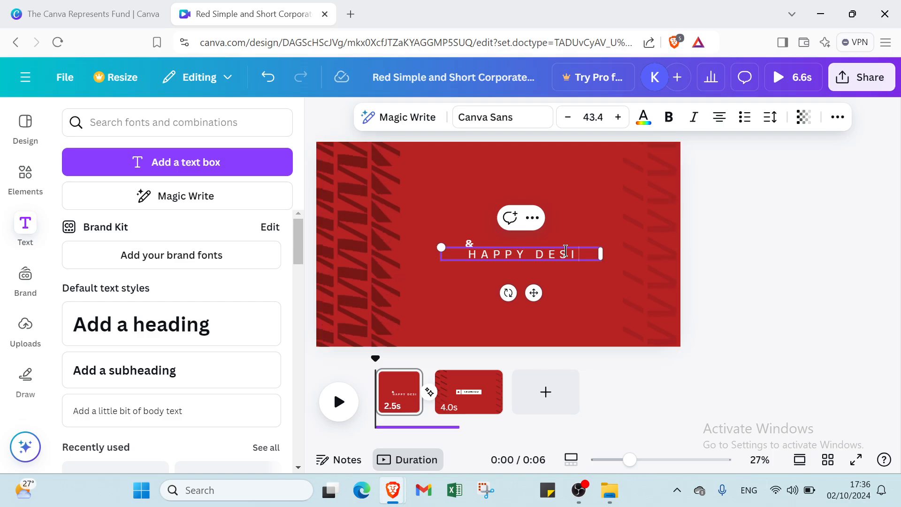
type("GNING")
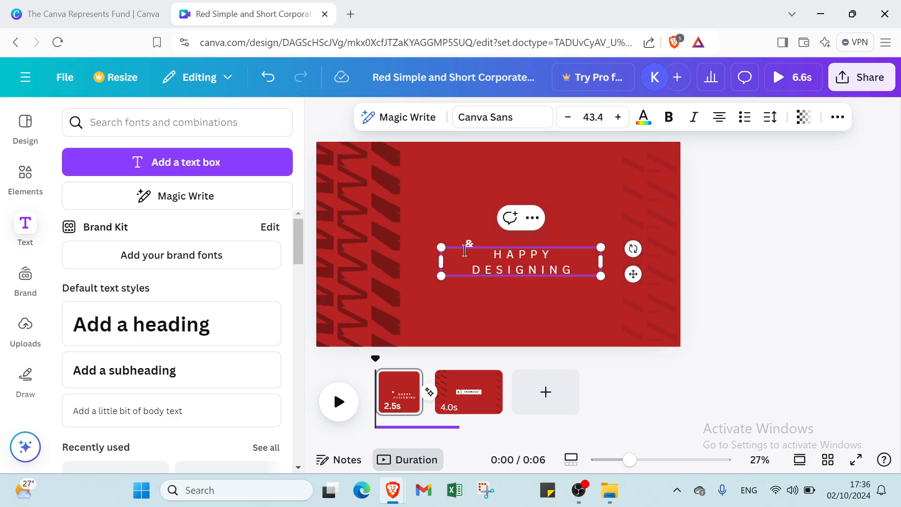
Scale the "HAPPY DESIGNING" text down to about size 37 and move it near the page's upper edge.
left_click_drag(440, 248, 466, 251)
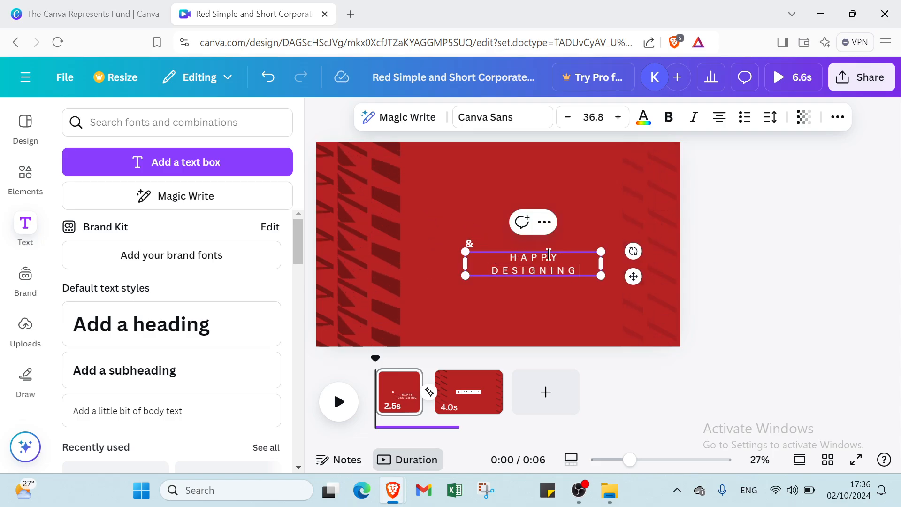
left_click(547, 308)
left_click(542, 261)
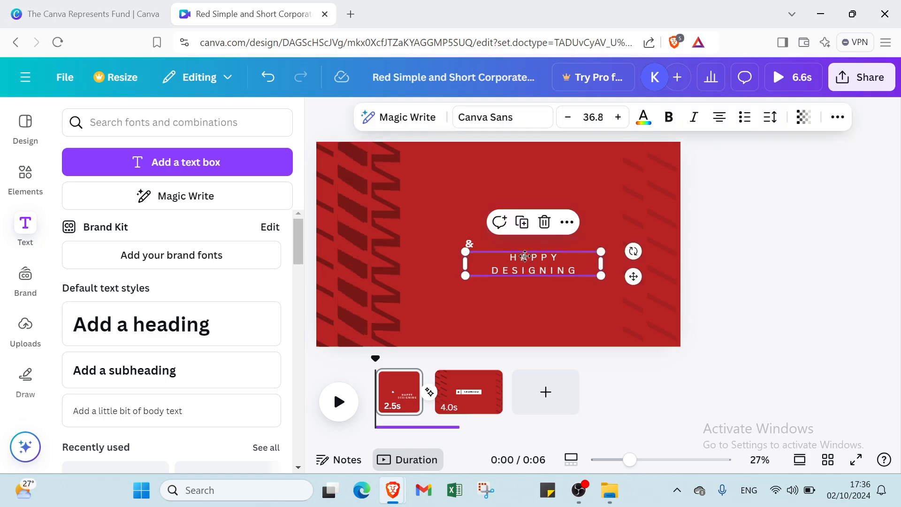
left_click_drag(533, 254, 499, 147)
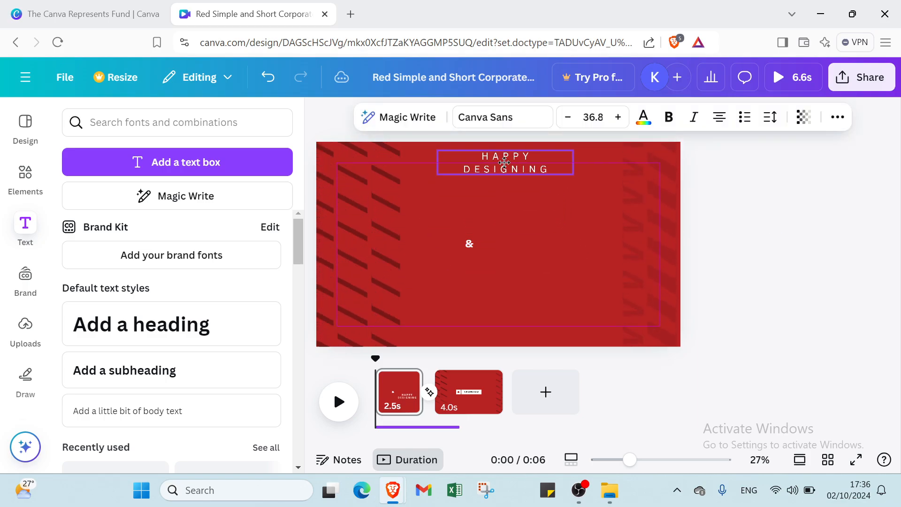
Add a default-style heading to the first page and replace its placeholder text with "happy designing".
left_click(183, 337)
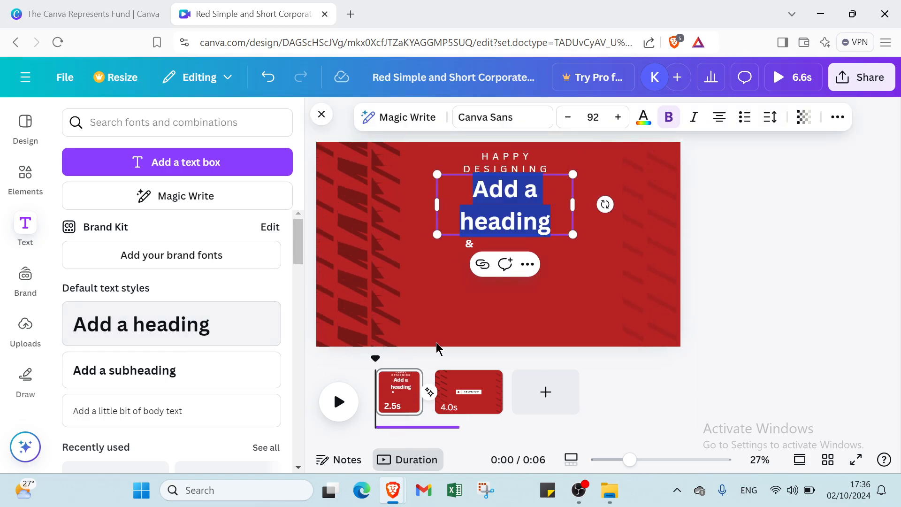
double_click(501, 203)
left_click(539, 192)
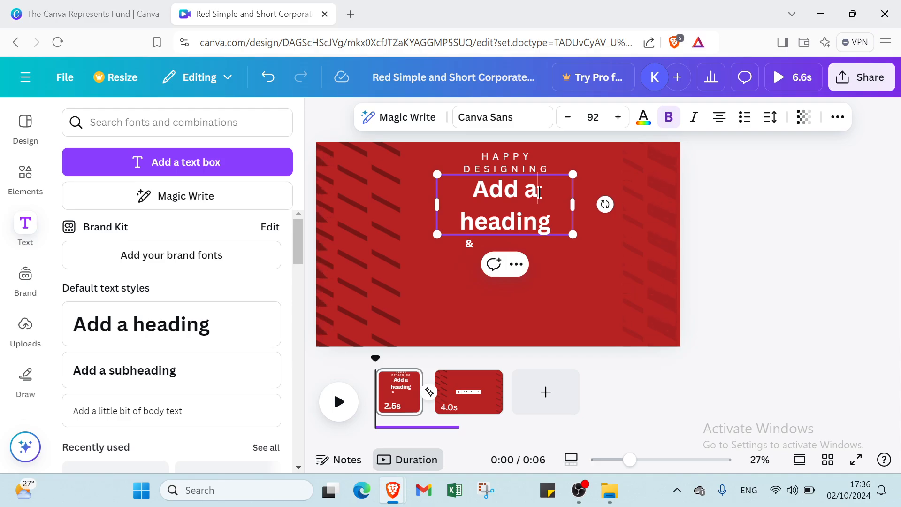
key("BackSpace")
key("BackSpace")
key("BackSpace")
key("BackSpace")
key("BackSpace")
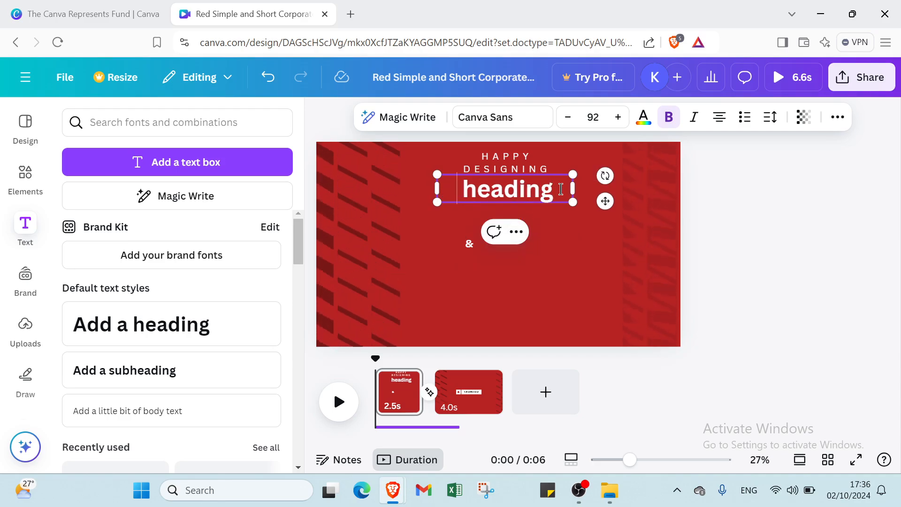
left_click(561, 189)
key("BackSpace")
key("BackSpace")
key("BackSpace")
key("BackSpace")
key("BackSpace")
key("BackSpace")
key("BackSpace")
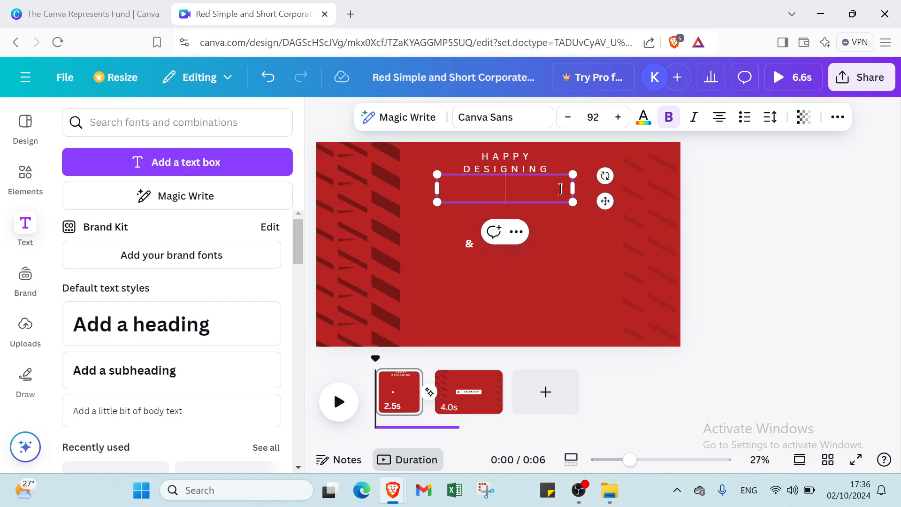
type("ha")
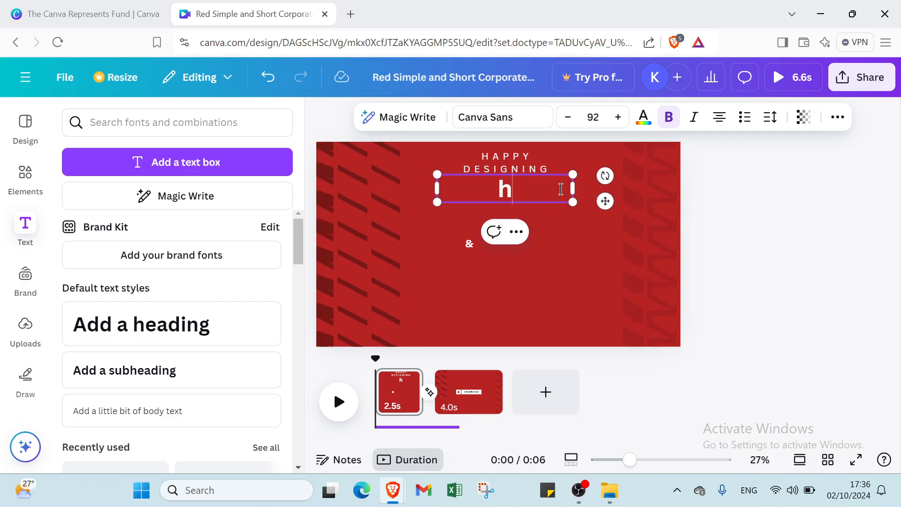
key("BackSpace")
key("BackSpace")
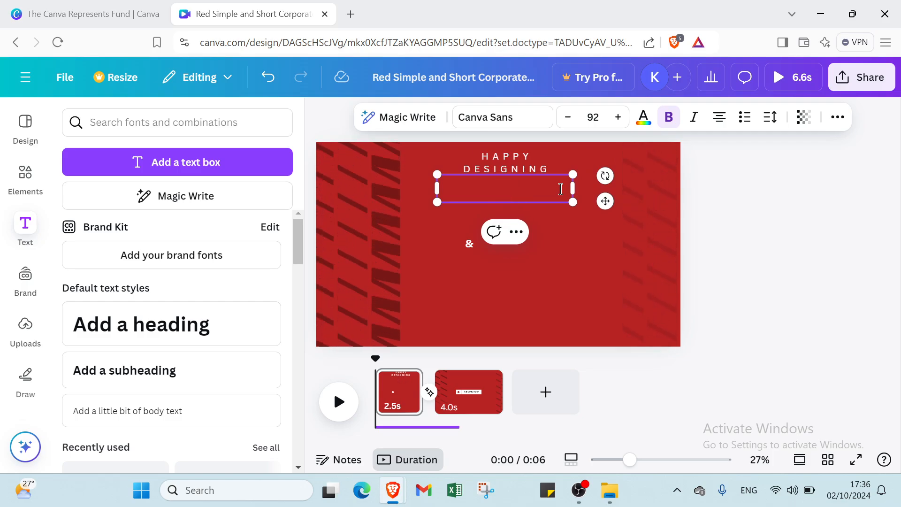
type("ha")
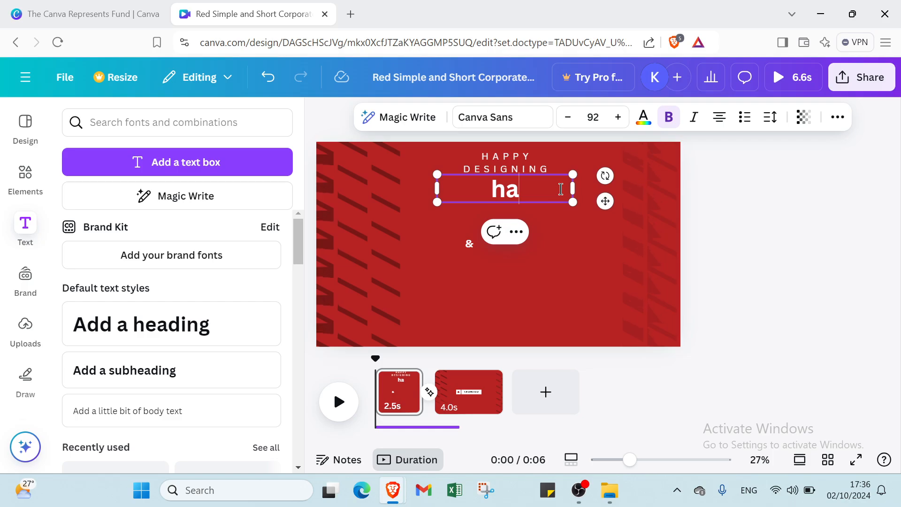
type("ppy des")
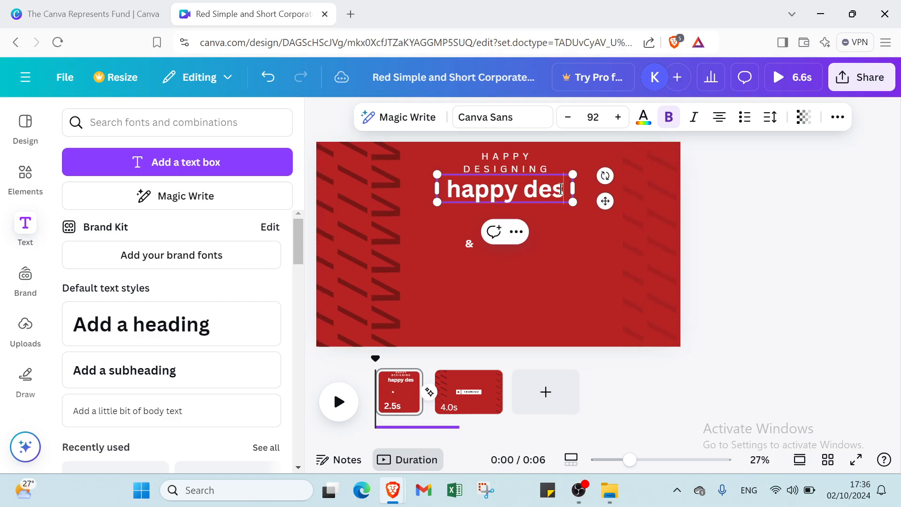
type("igning")
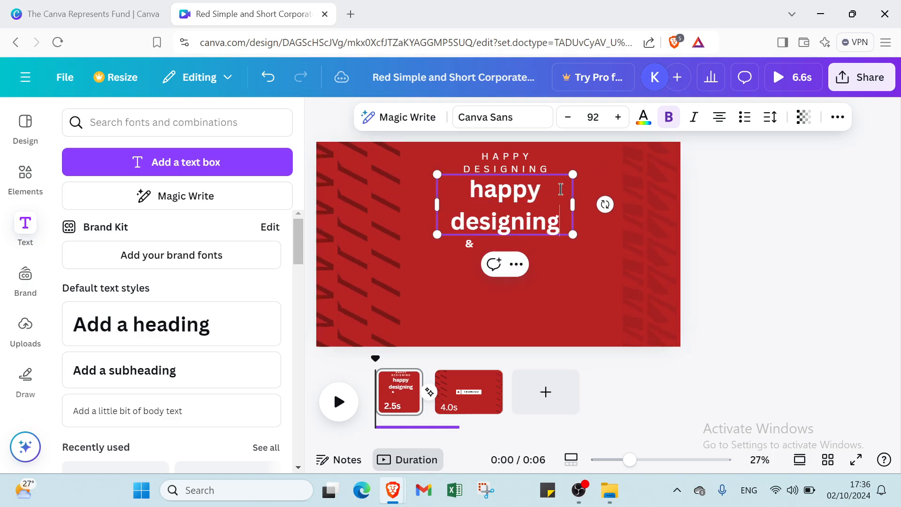
Delete the small "HAPPY DESIGNING" text box and move the "happy designing" heading up to the page's upper edge.
left_click(535, 160)
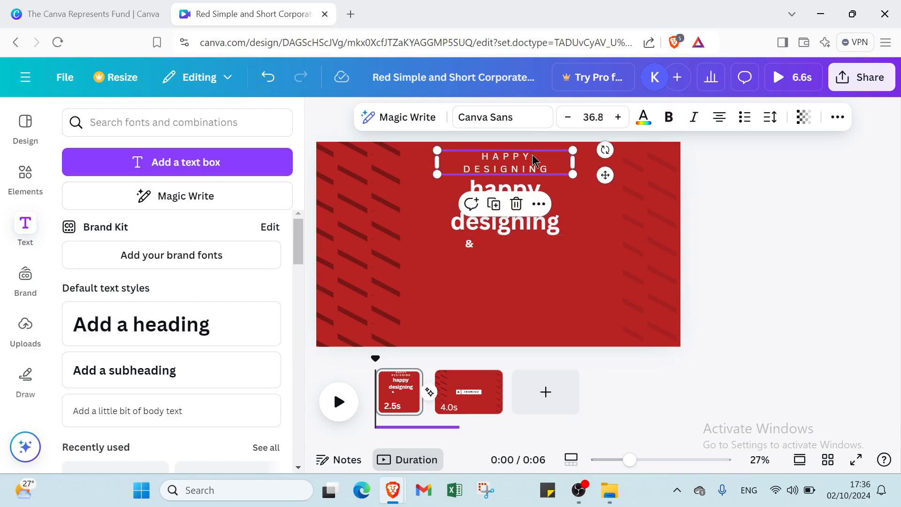
left_click(515, 205)
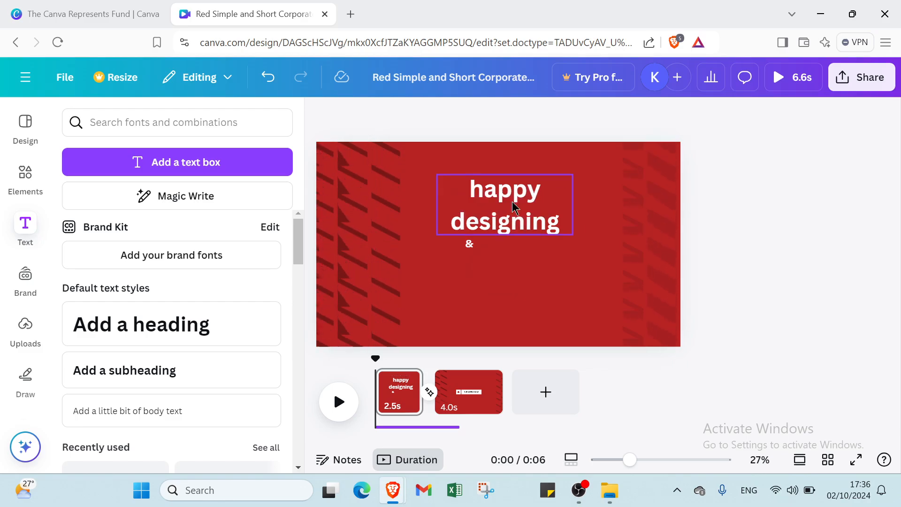
left_click(428, 196)
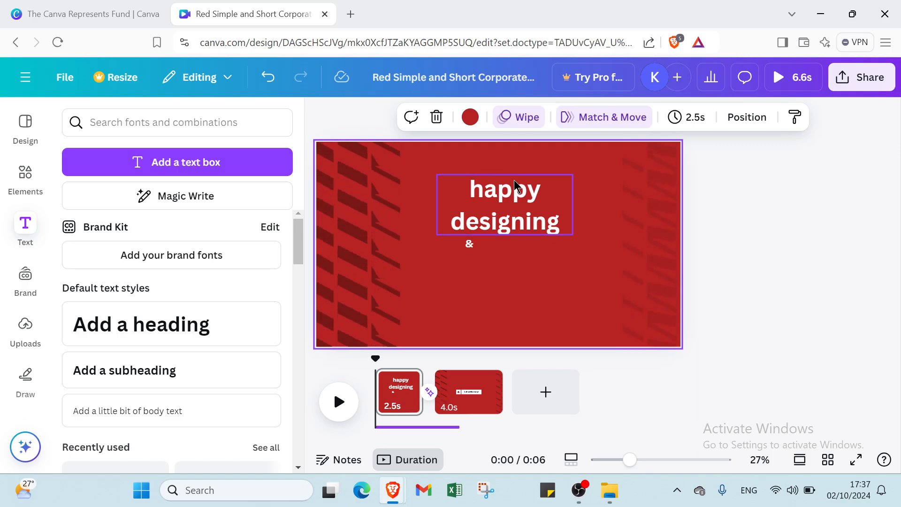
left_click(517, 185)
left_click_drag(516, 186, 516, 148)
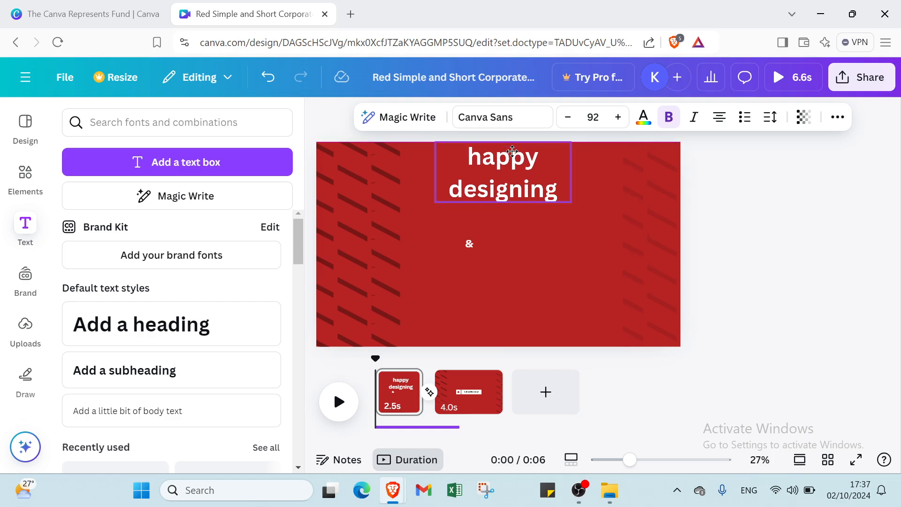
Clear the first page's background and recolor it with the red from the document colors.
left_click(511, 276)
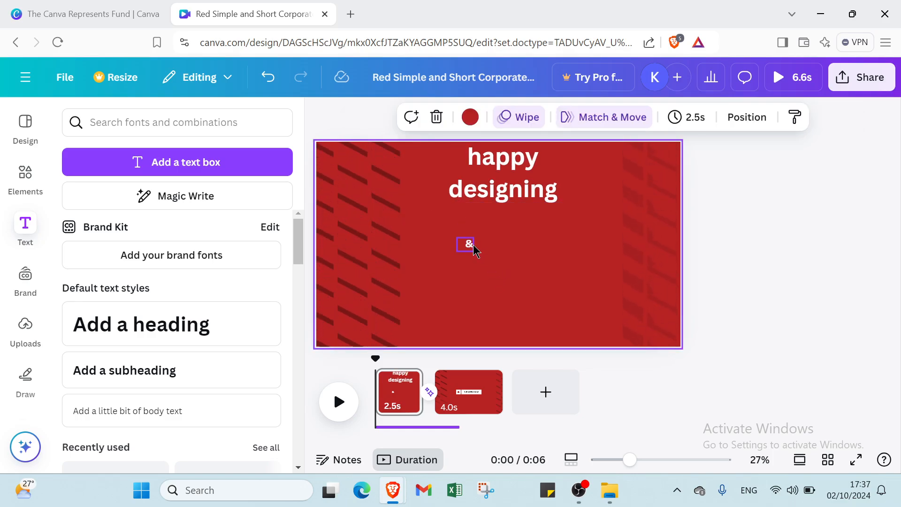
key("Delete")
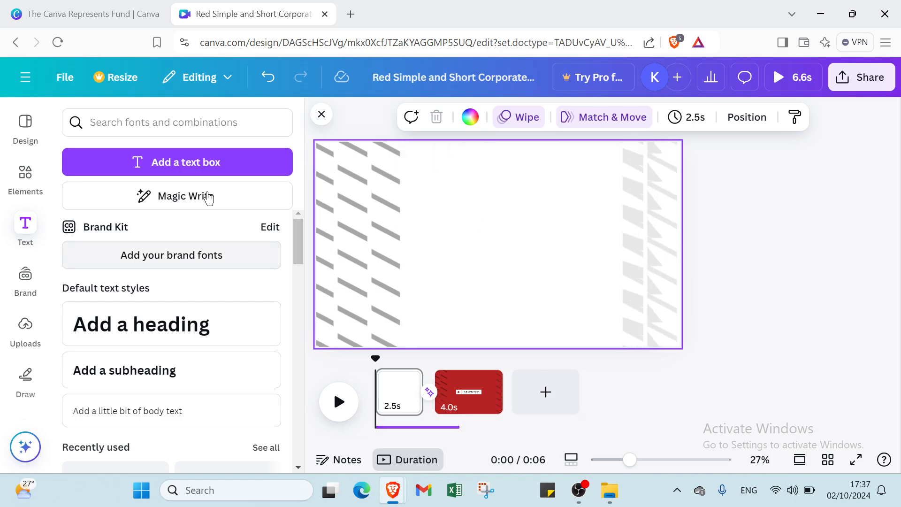
left_click(469, 117)
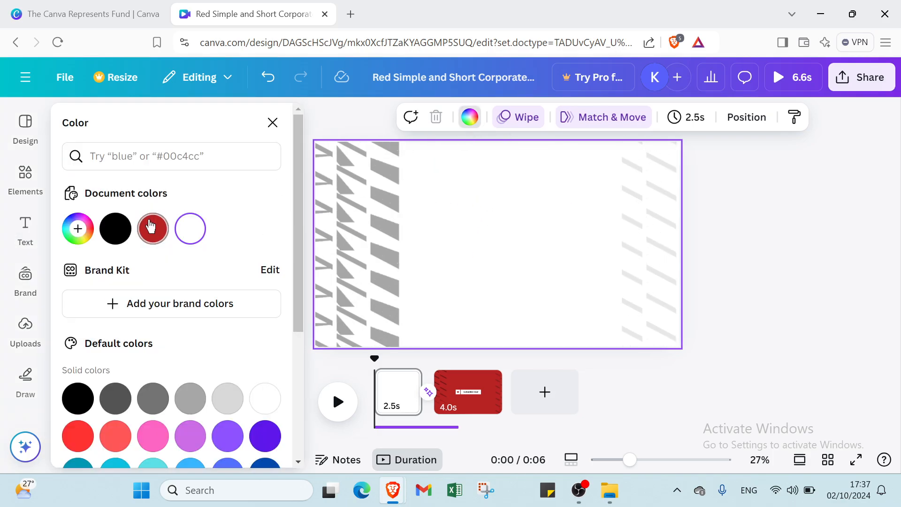
left_click(150, 227)
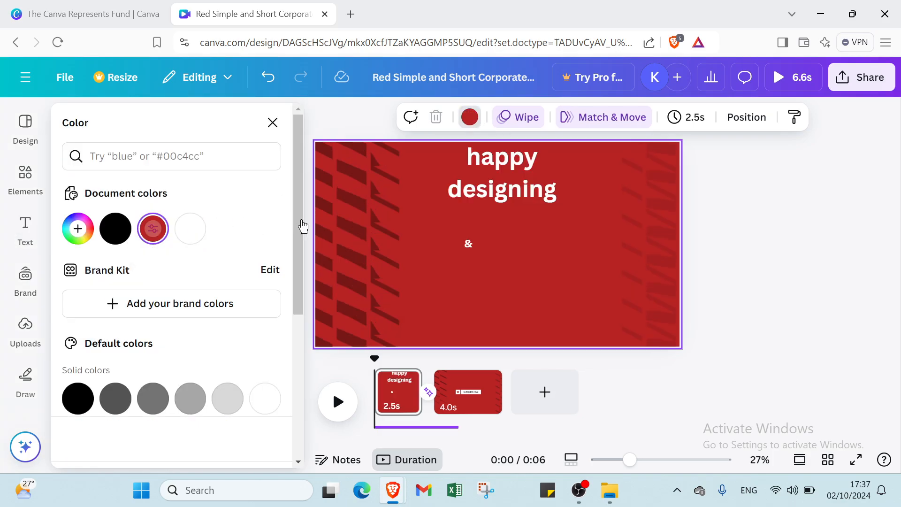
Delete the leftover "&" text below the "happy designing" heading on the first page.
left_click(468, 246)
key("Delete")
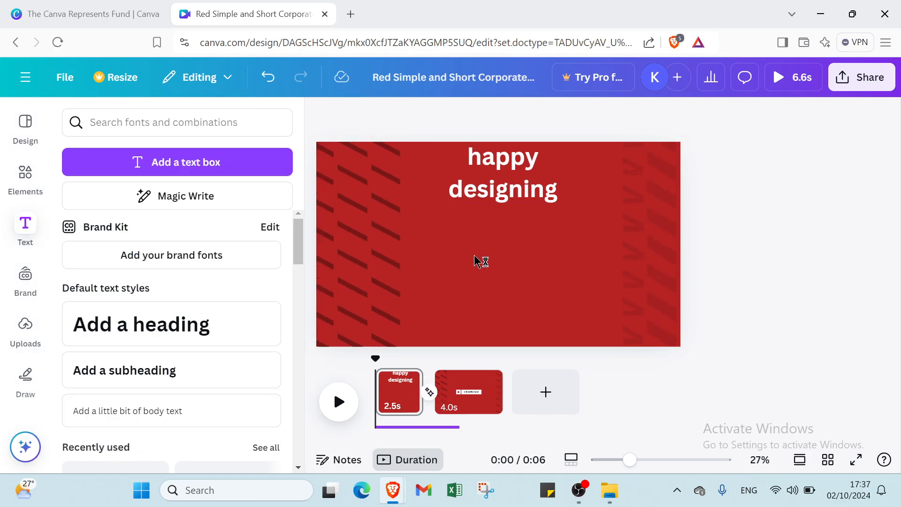
Add a default-style subheading and a default body text line to the first page, keeping their placeholder wording.
left_click(478, 261)
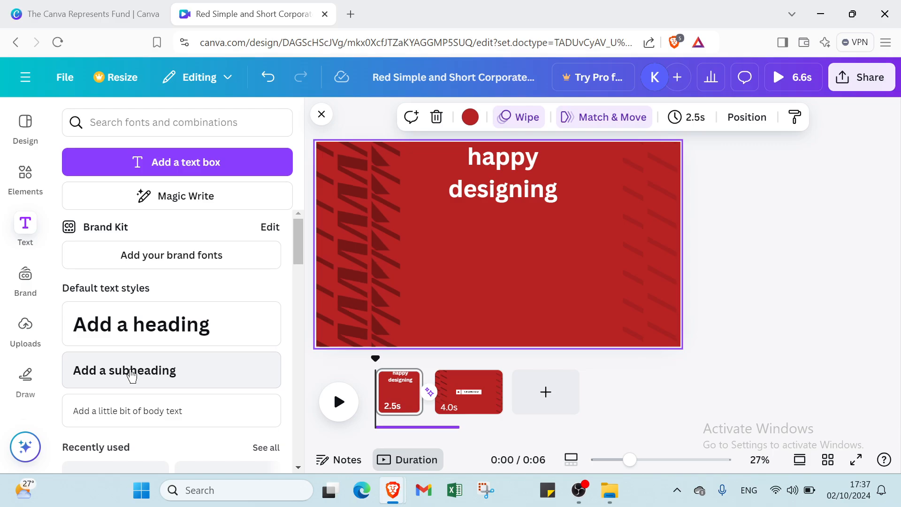
left_click(164, 371)
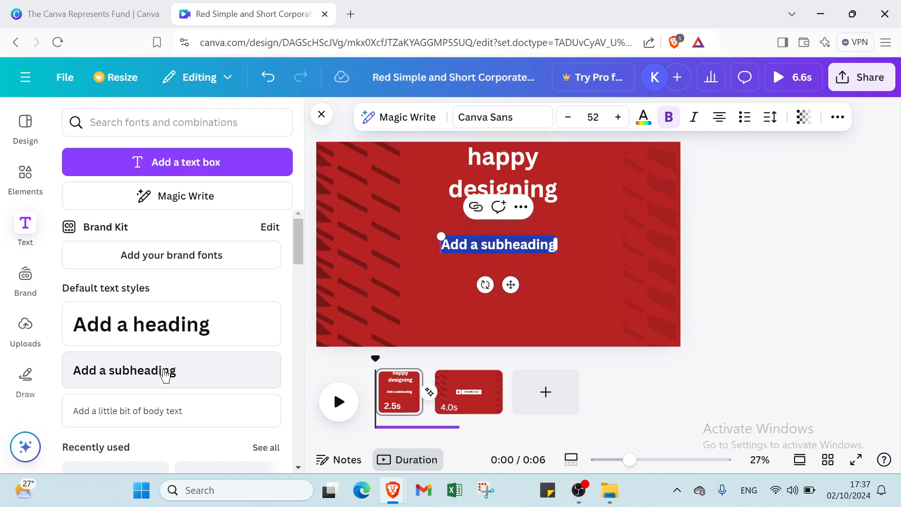
left_click(178, 411)
Look through the available font combinations and the Brand Kit options for logos, colors, fonts, brand voice, photos, graphics and icons.
scroll(188, 399, "down", 2)
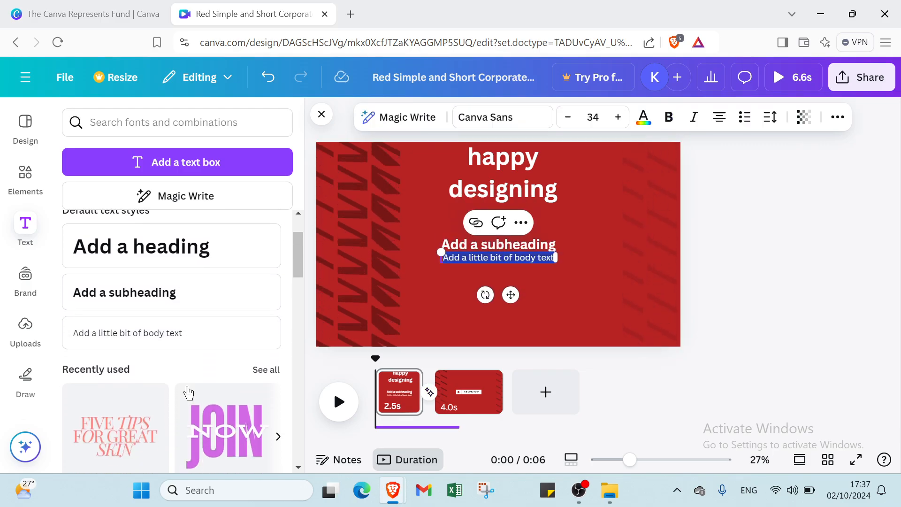
scroll(188, 392, "down", 3)
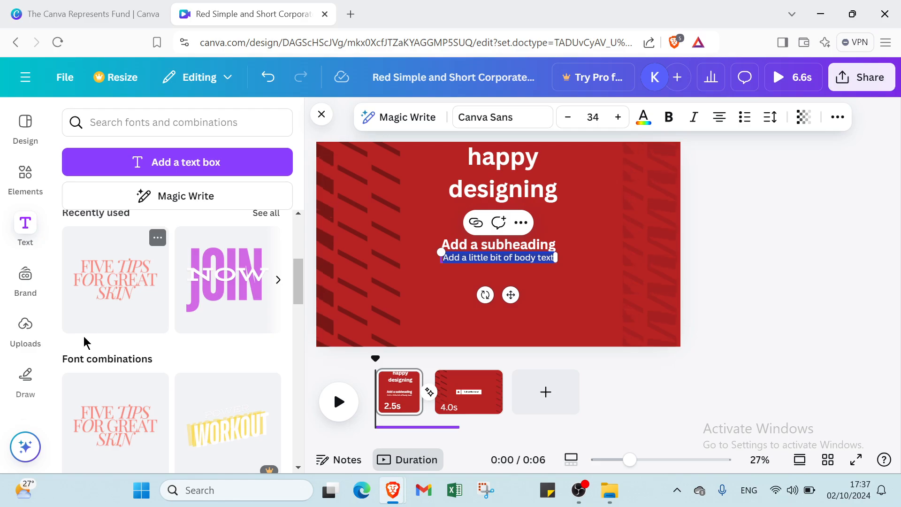
scroll(84, 341, "down", 5)
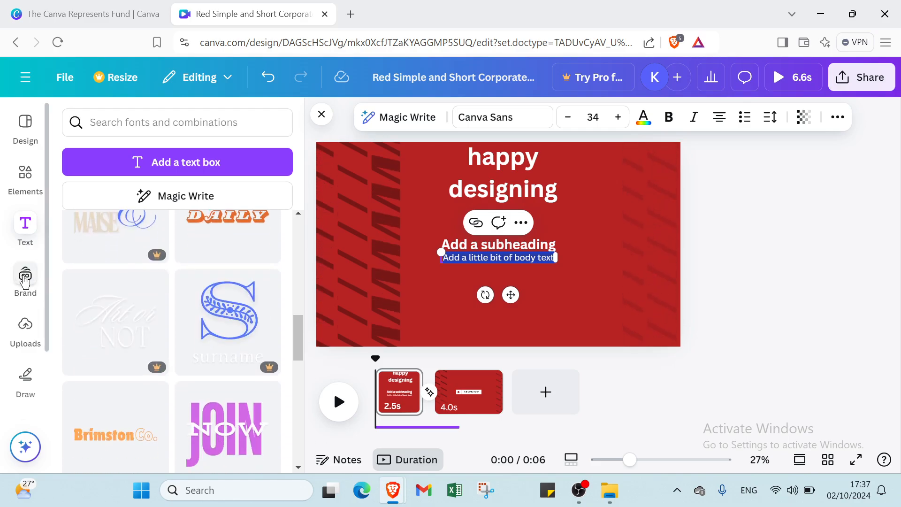
left_click(26, 280)
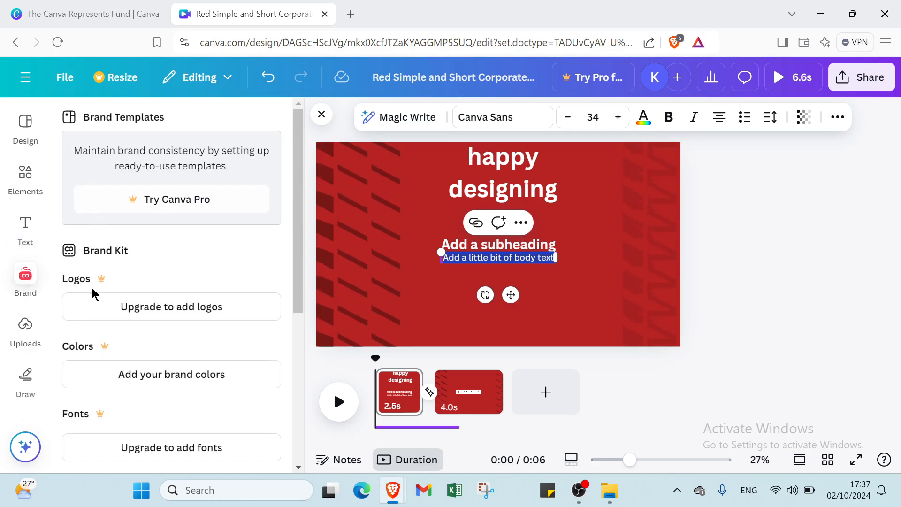
scroll(89, 310, "down", 5)
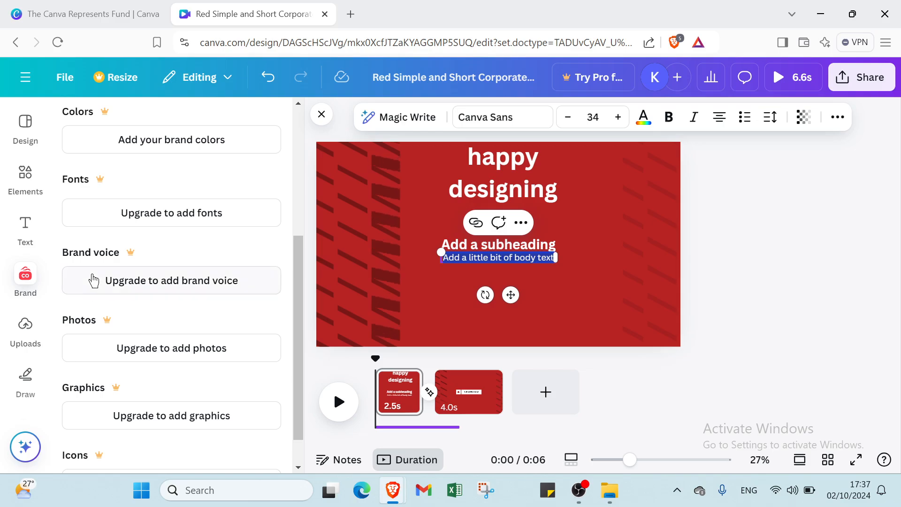
scroll(93, 280, "down", 1)
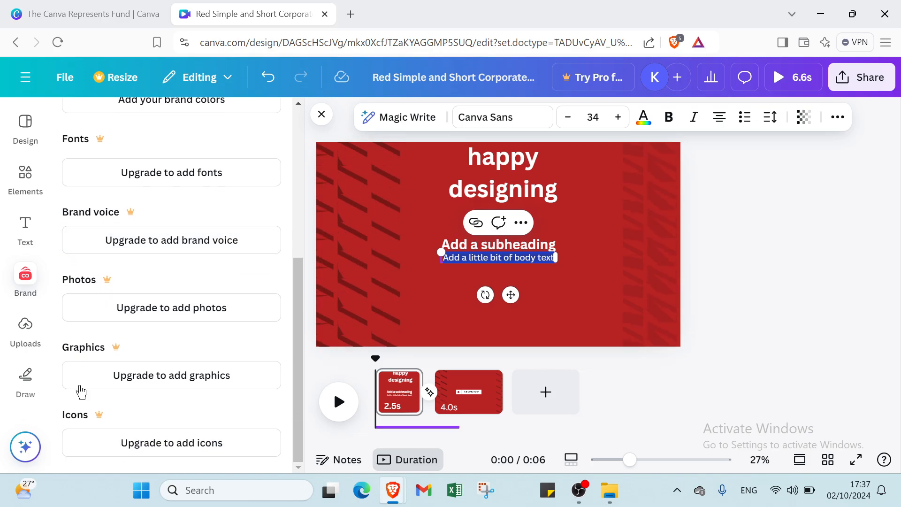
Look at the media upload options and open the file picker, closing it without choosing a file.
left_click(32, 341)
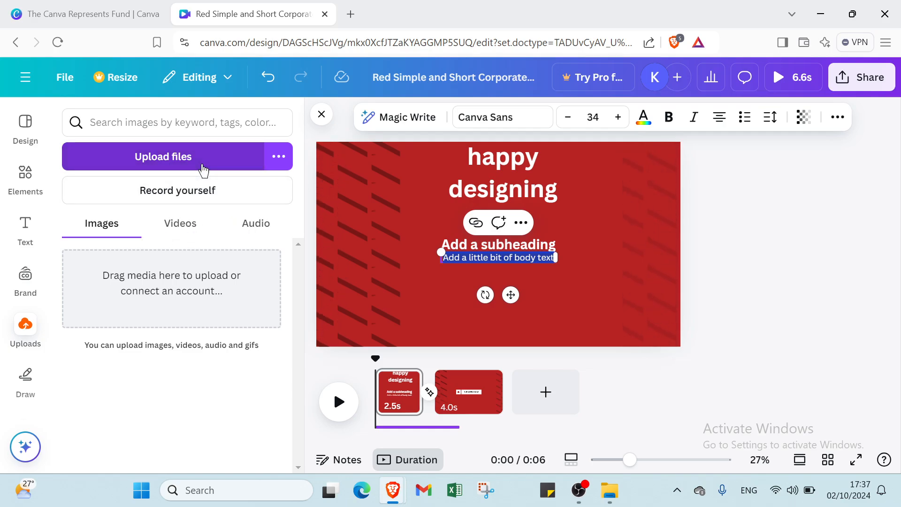
left_click(207, 167)
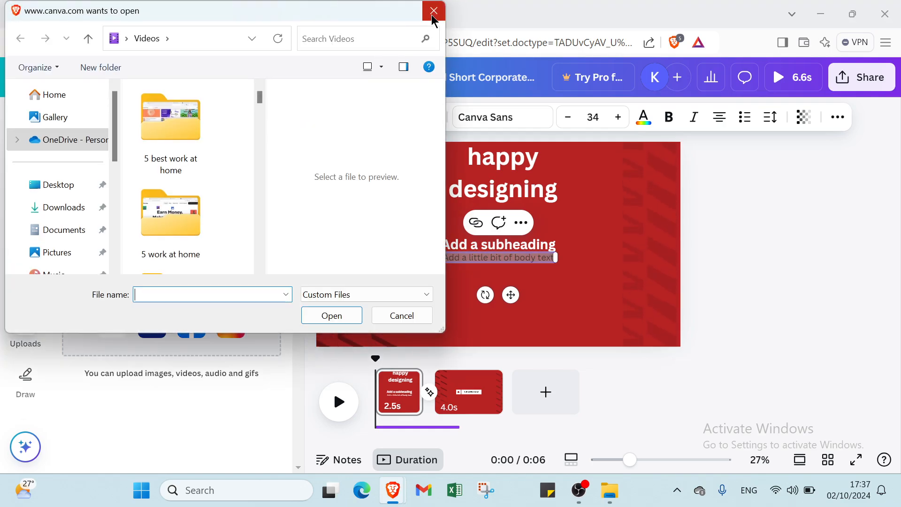
left_click(433, 15)
Draw a freehand black marker loop around the first page's text, erase it and close the drawing tools.
left_click(13, 379)
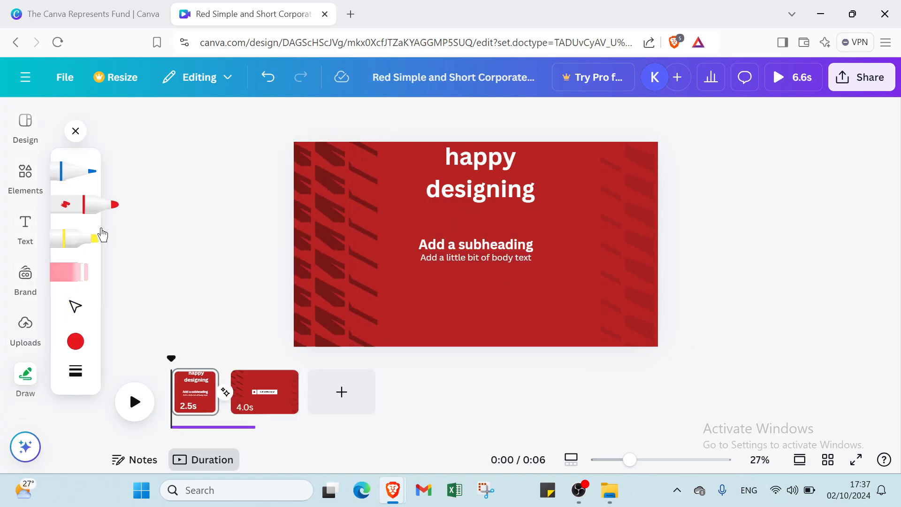
left_click(79, 346)
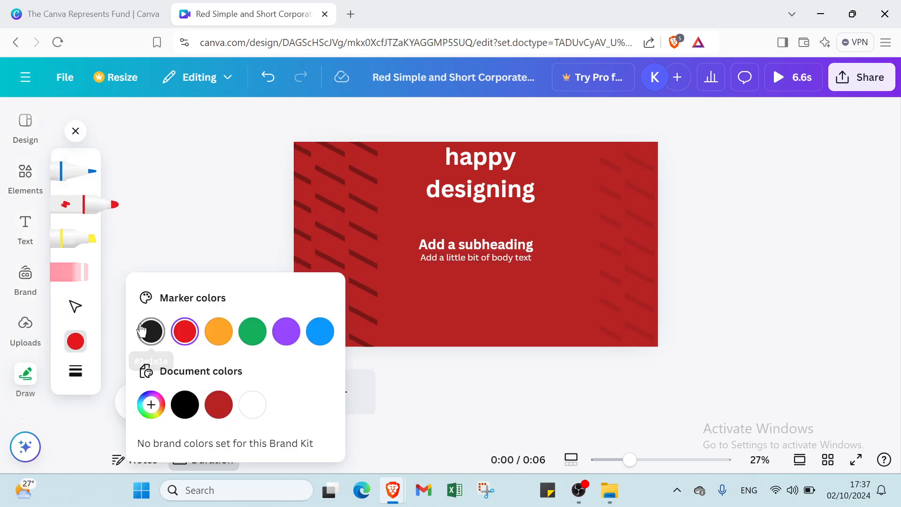
left_click(437, 405)
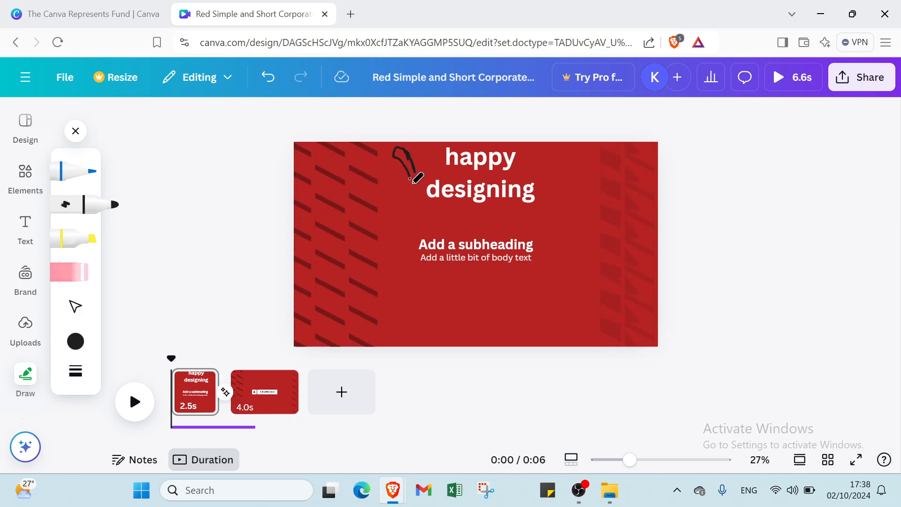
mouse_move(400, 234)
left_mouse_down()
mouse_move(400, 275)
mouse_move(482, 296)
mouse_move(546, 280)
mouse_move(577, 243)
mouse_move(582, 180)
mouse_move(558, 133)
mouse_move(579, 171)
mouse_move(475, 143)
mouse_move(436, 145)
mouse_move(413, 171)
left_mouse_up()
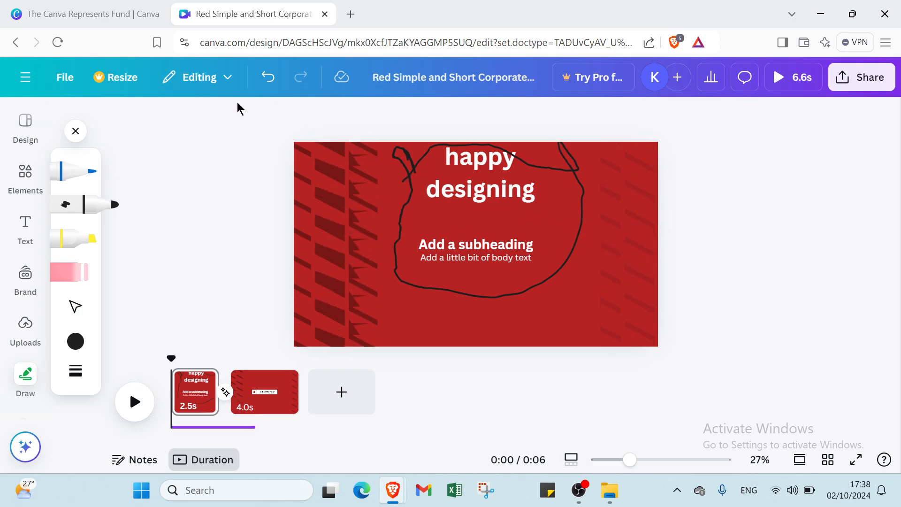
left_click(85, 276)
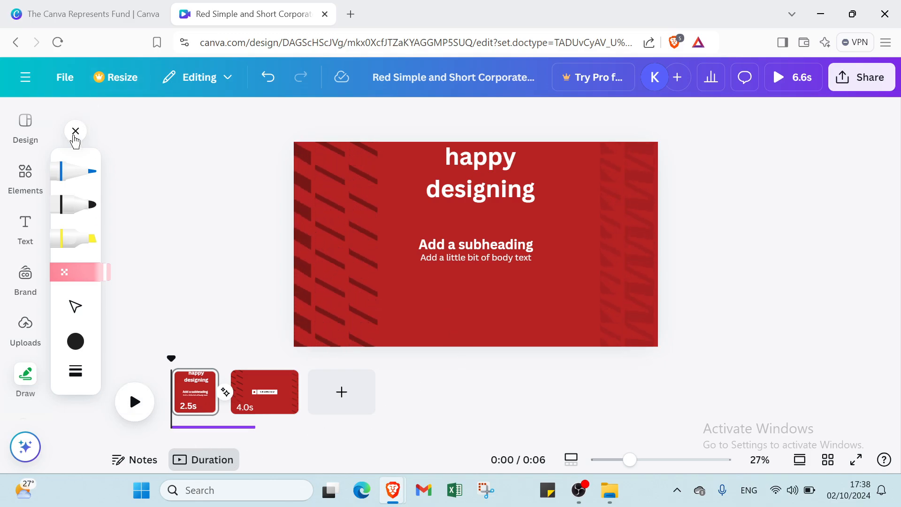
left_click(75, 133)
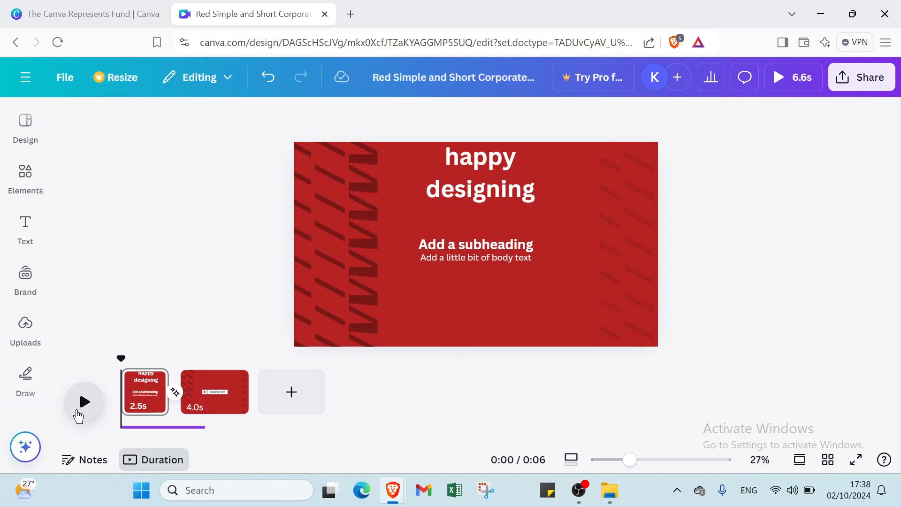
Play the two-page video through to the end to preview the edited intro.
left_click(78, 415)
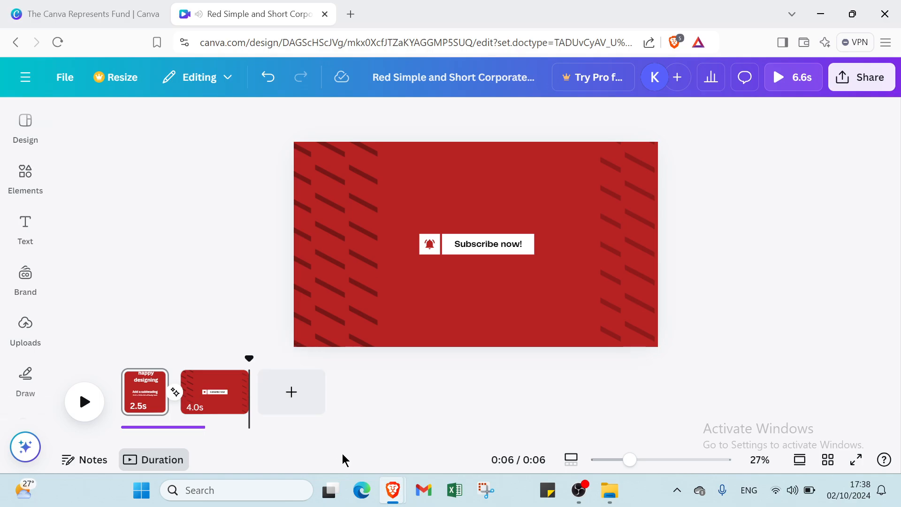
mouse_move(638, 459)
left_mouse_down()
mouse_move(662, 460)
mouse_move(628, 464)
left_mouse_up()
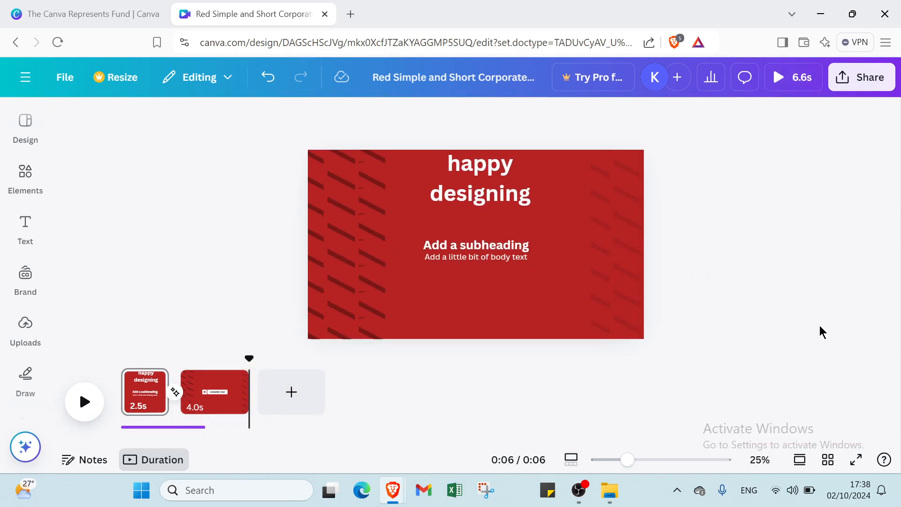